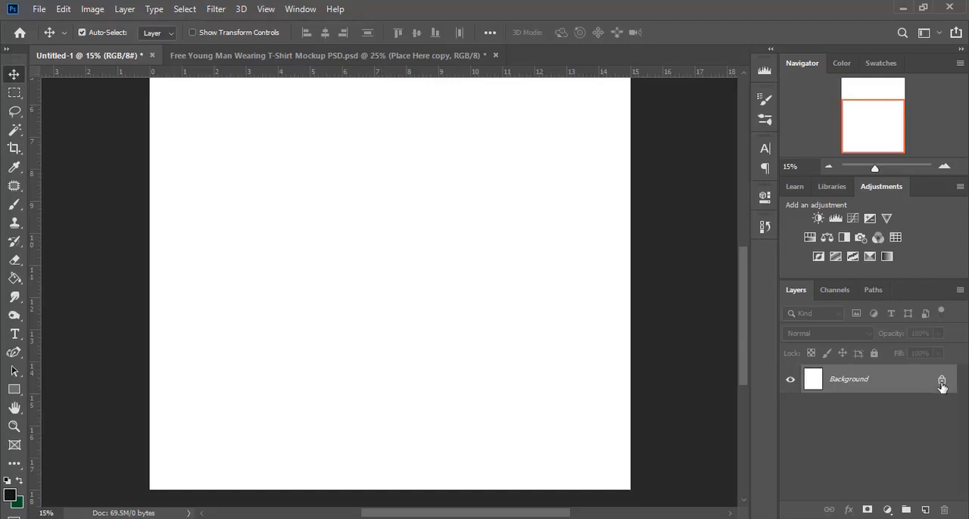
Step: Unlock the Background layer and fill it with the near-black foreground colour using the Paint Bucket
click(941, 379)
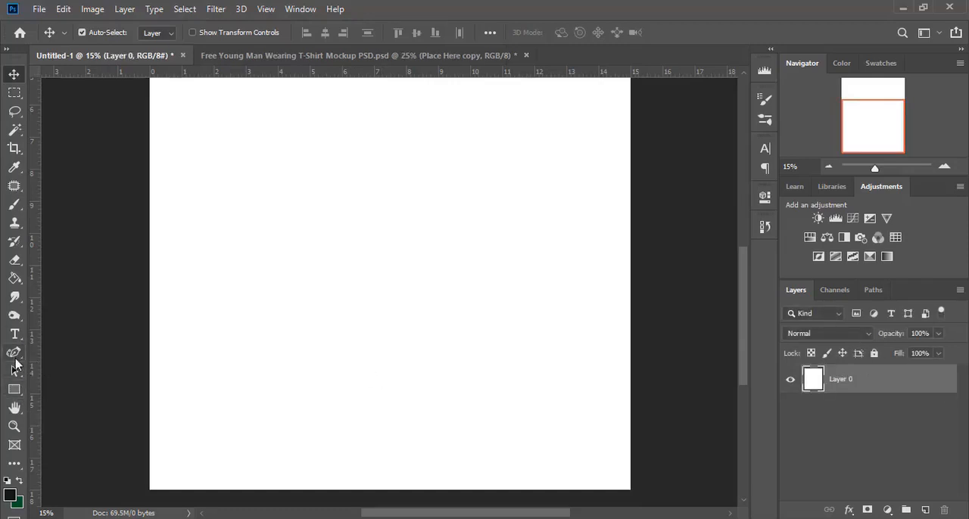
click(13, 278)
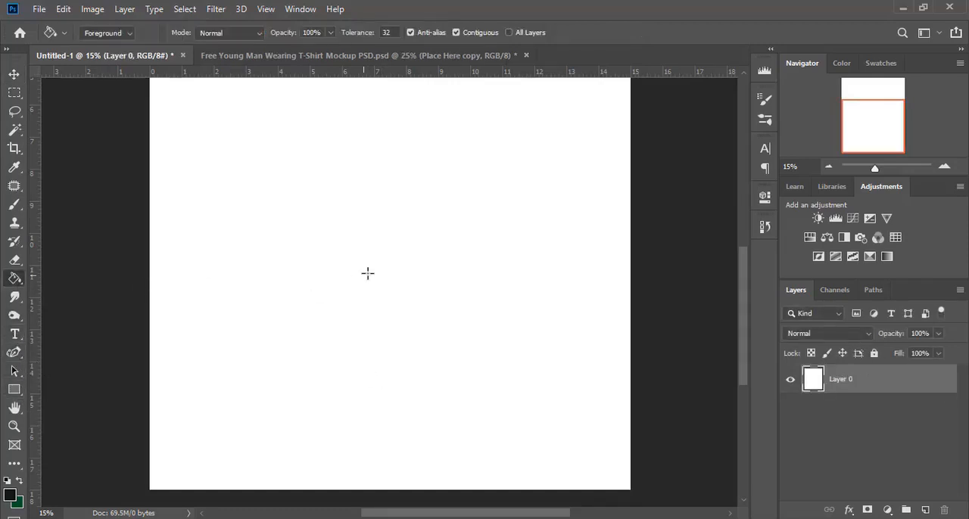
click(369, 275)
Step: Place a vertical guide at the horizontal centre of the canvas, about 7.5 on the ruler
scroll(365, 242, up, 5)
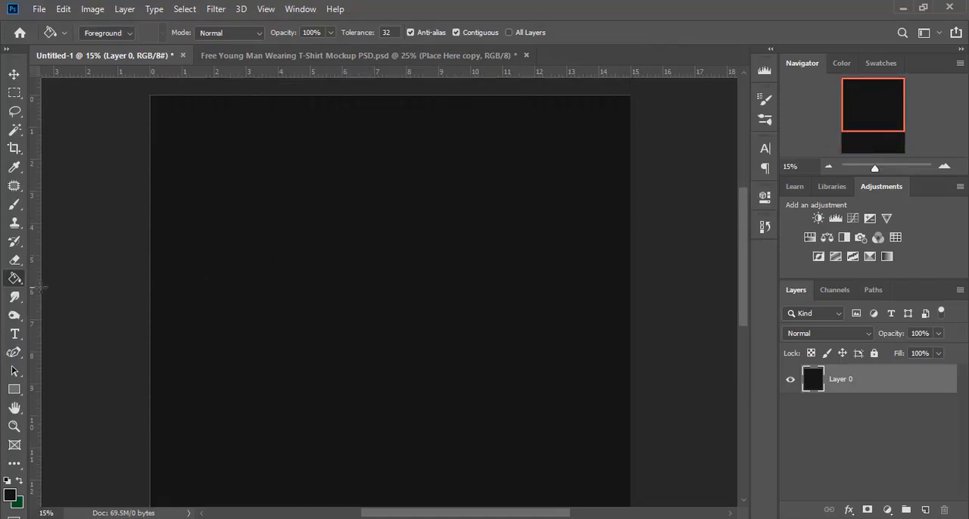
drag(32, 293, 391, 309)
scroll(462, 315, up, 1)
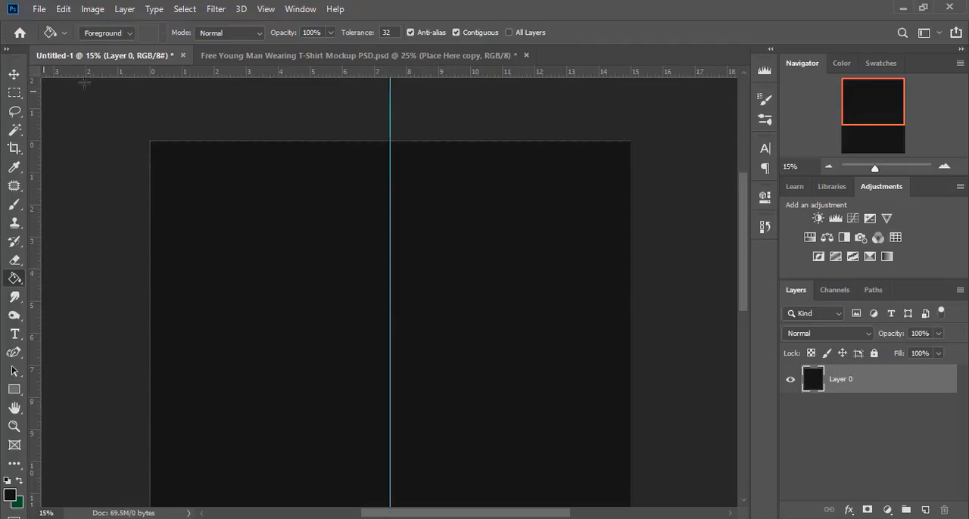
click(265, 9)
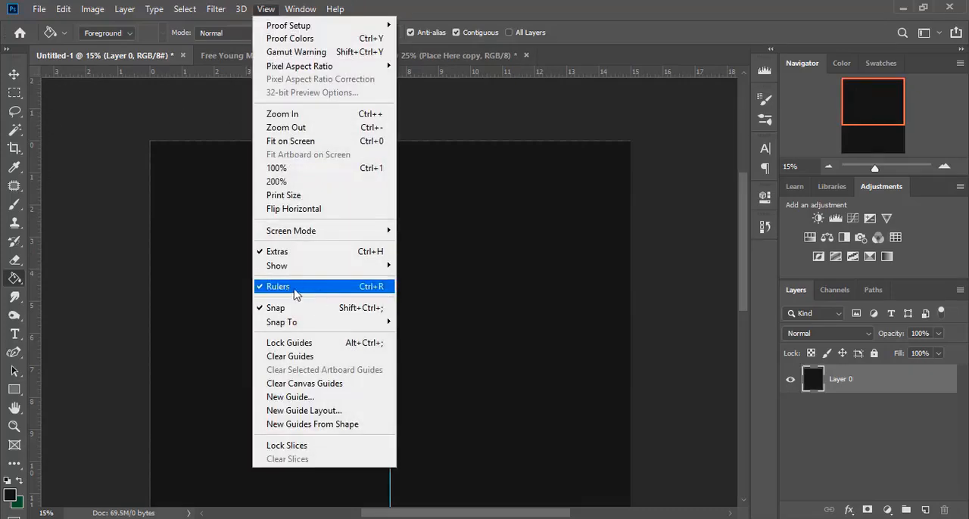
click(603, 34)
scroll(391, 279, down, 5)
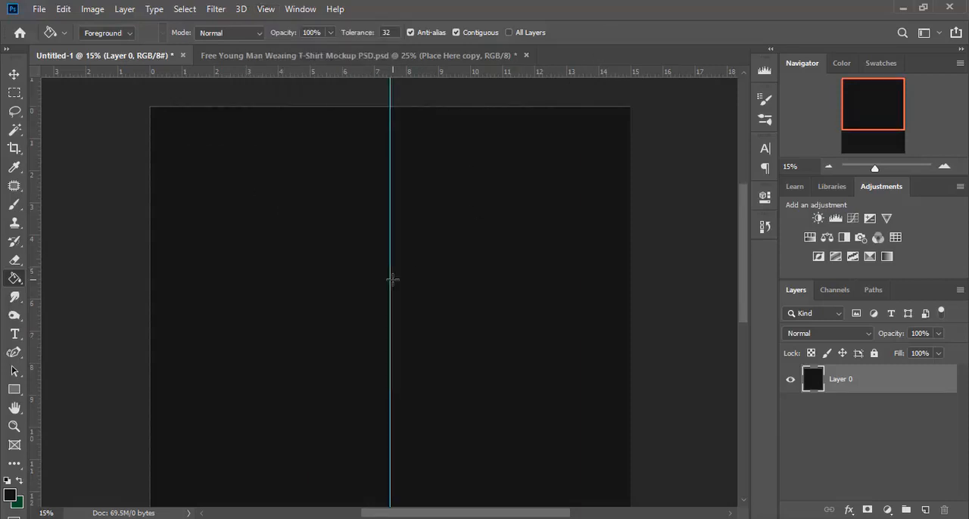
Step: Add three vertical guides between the centre and the canvas's right edge, at about 10.5, 12.3 and 14.2 on the ruler
click(13, 353)
click(81, 354)
scroll(410, 380, up, 2)
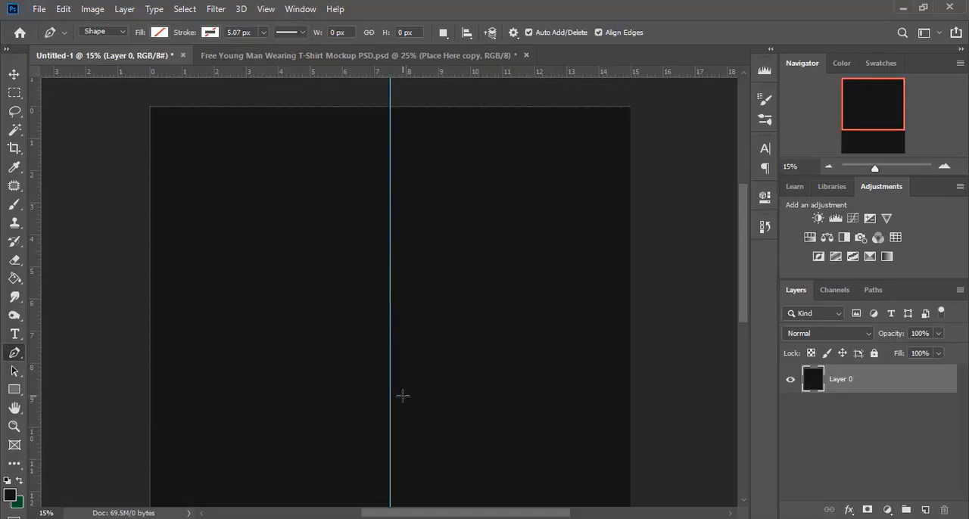
scroll(402, 395, down, 1)
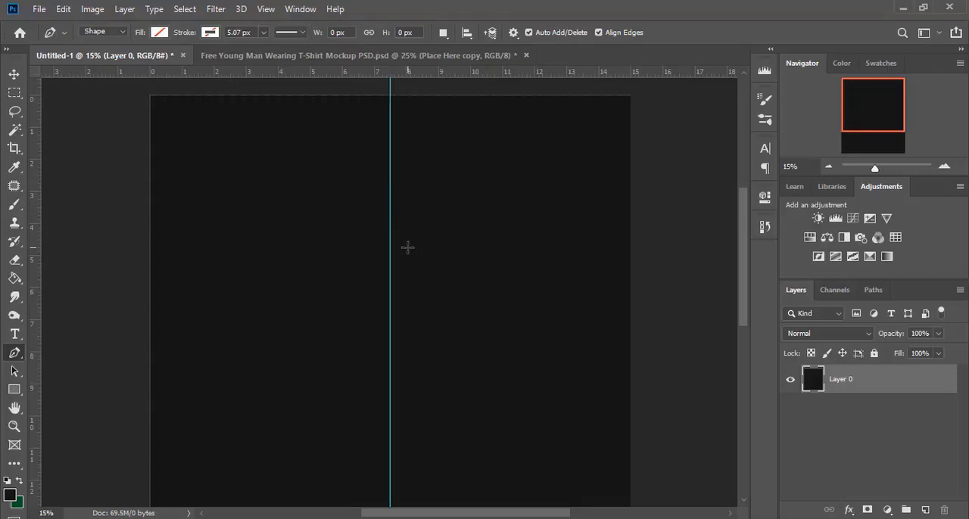
drag(34, 298, 488, 297)
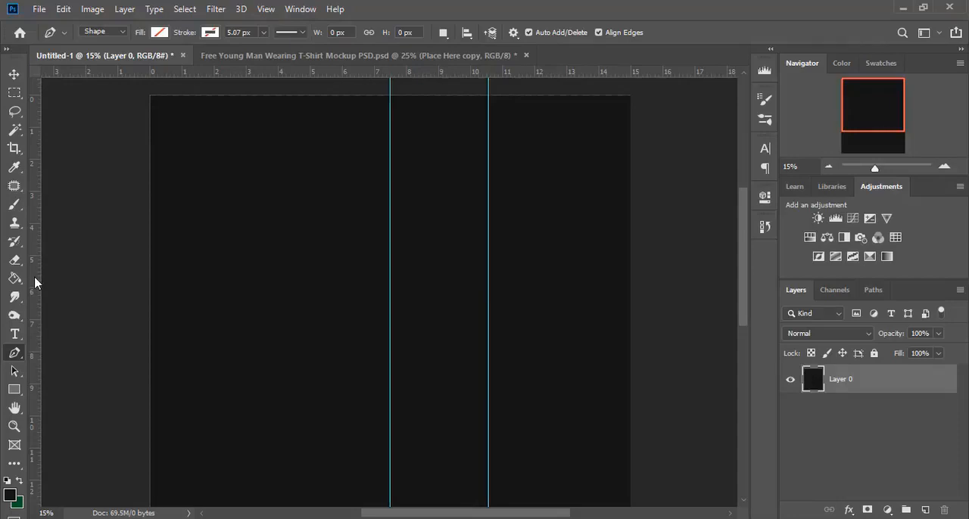
drag(34, 277, 547, 296)
drag(63, 253, 607, 267)
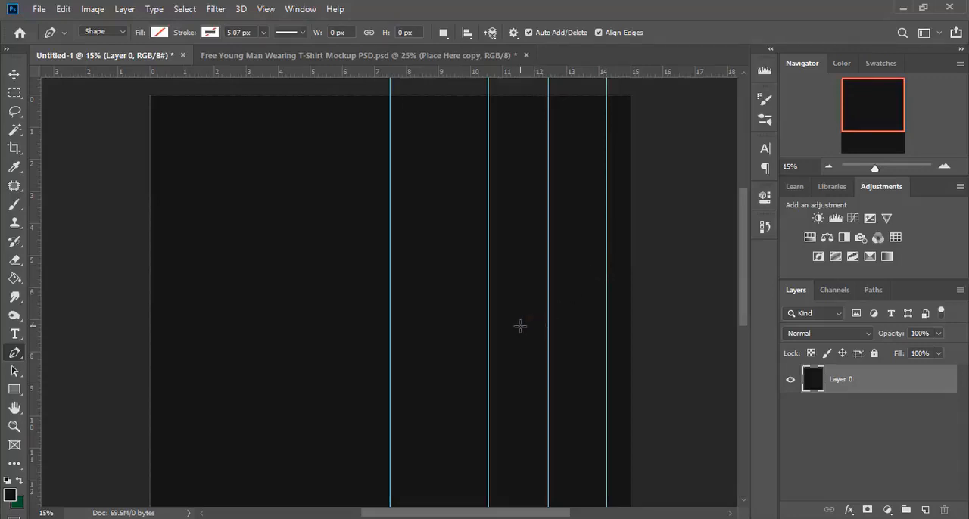
key(v)
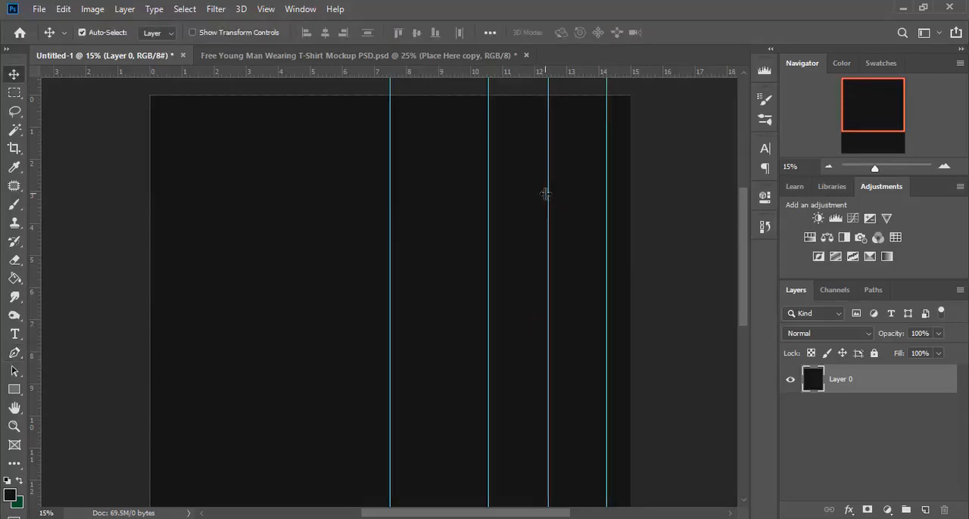
drag(545, 194, 545, 196)
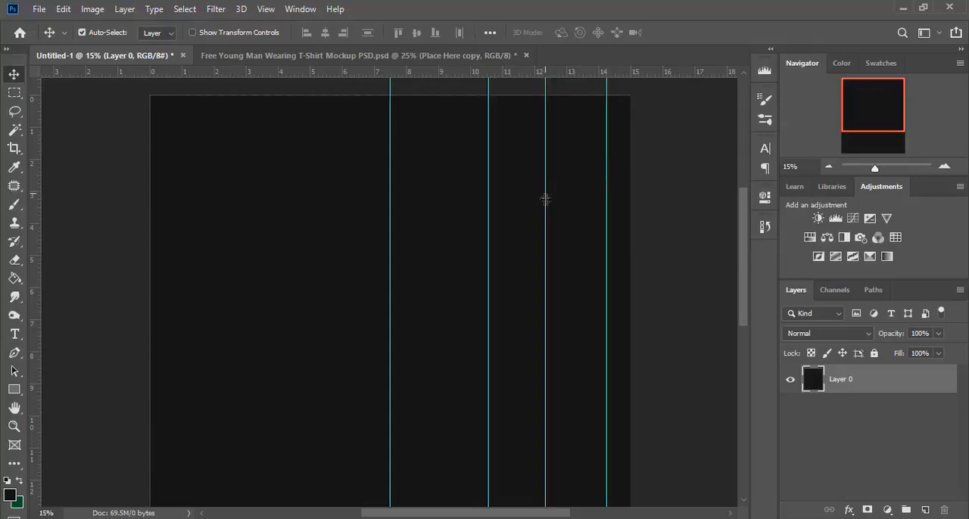
Step: With the Pen tool in Shape mode, draw a straight edge from low on the centre guide up to the 10.5 guide near the canvas top
click(13, 353)
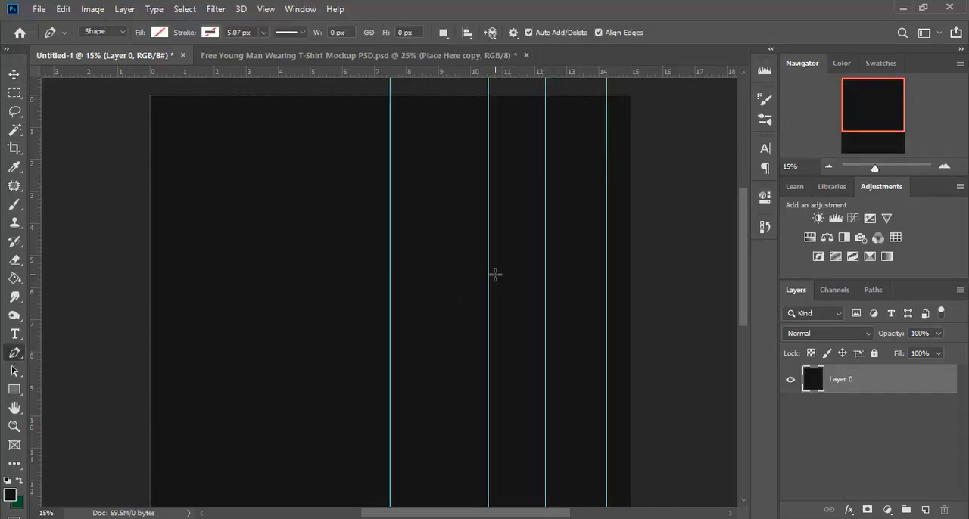
scroll(496, 275, down, 3)
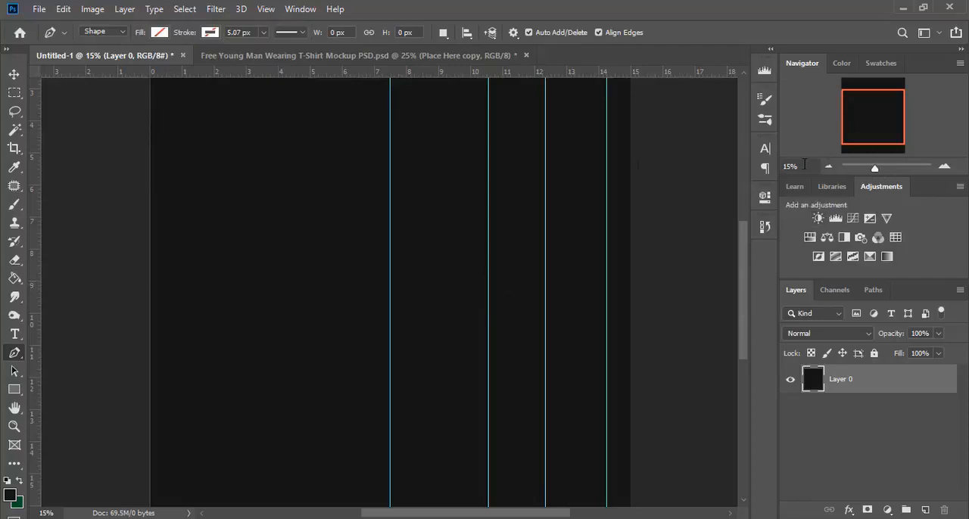
text(12)
key(Return)
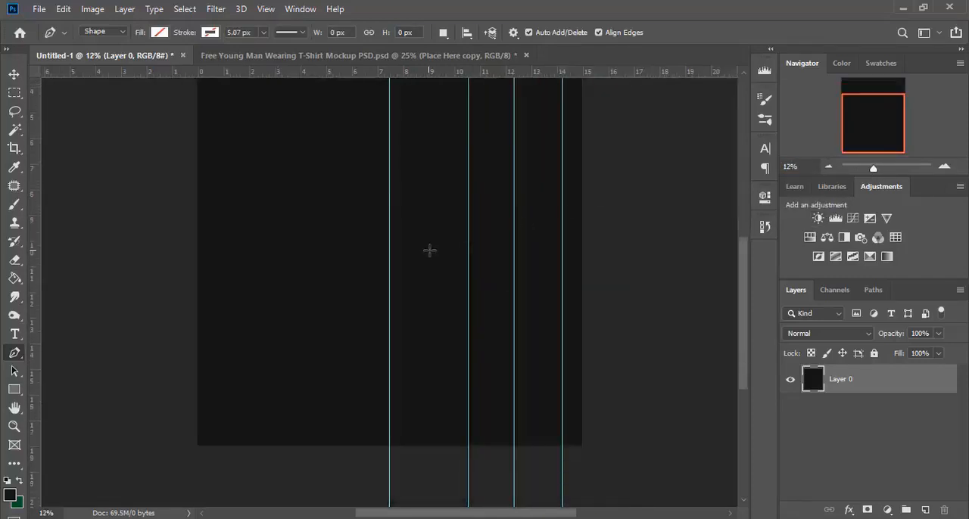
scroll(439, 244, up, 1)
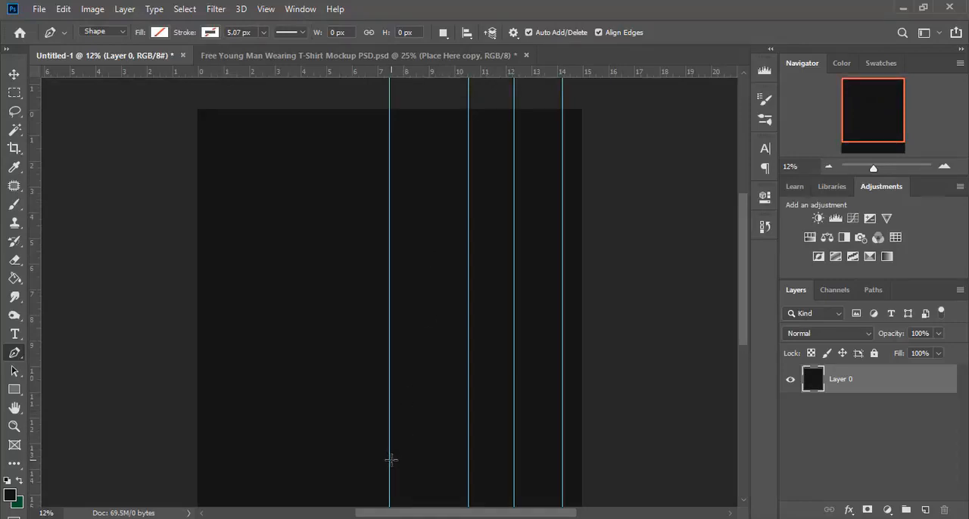
scroll(391, 459, down, 1)
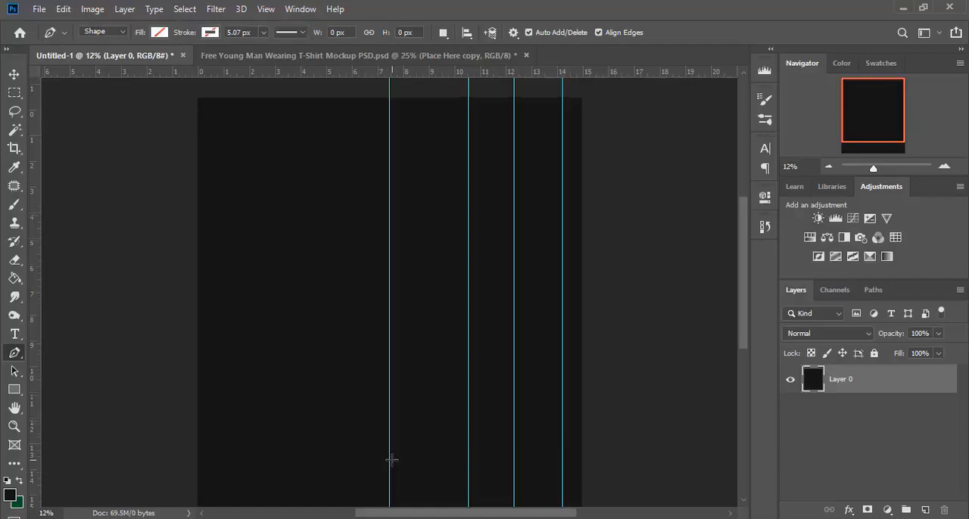
click(389, 451)
scroll(431, 317, up, 1)
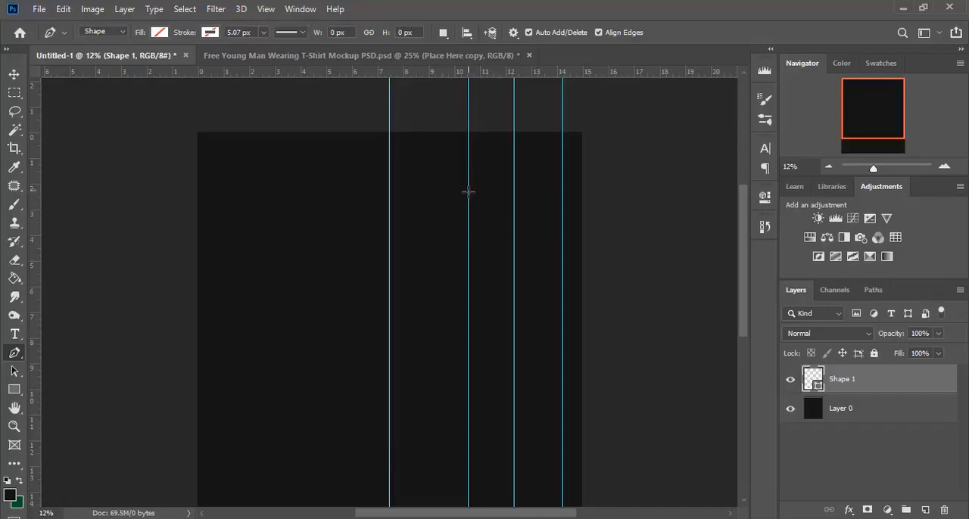
click(468, 194)
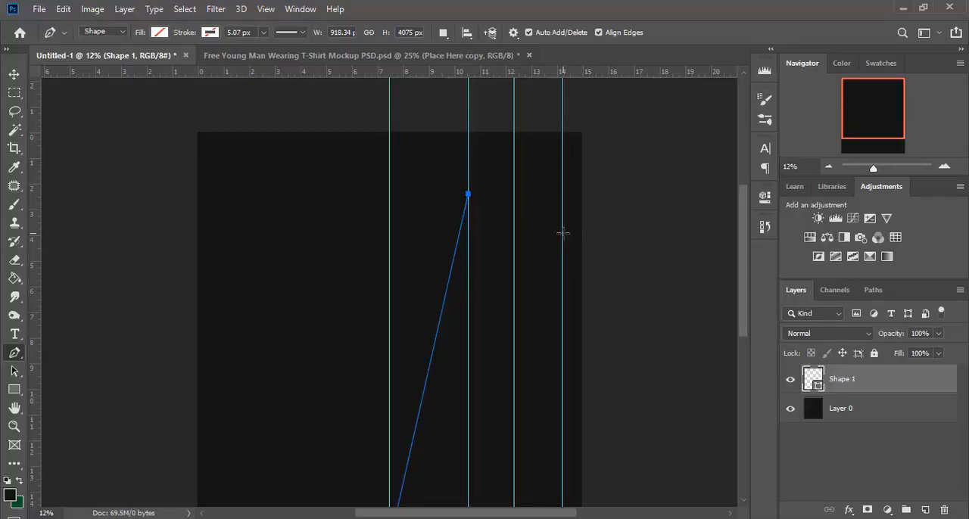
Step: Continue the outline with three corners forming a notched upper right side, the last on the outermost guide, and close it at its starting point
click(537, 224)
click(562, 292)
scroll(476, 357, down, 3)
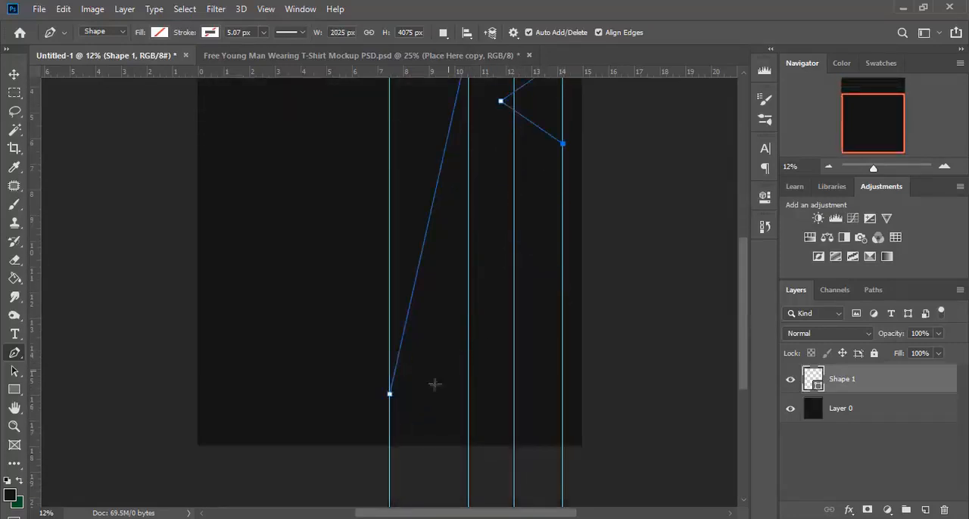
click(390, 395)
scroll(485, 345, up, 2)
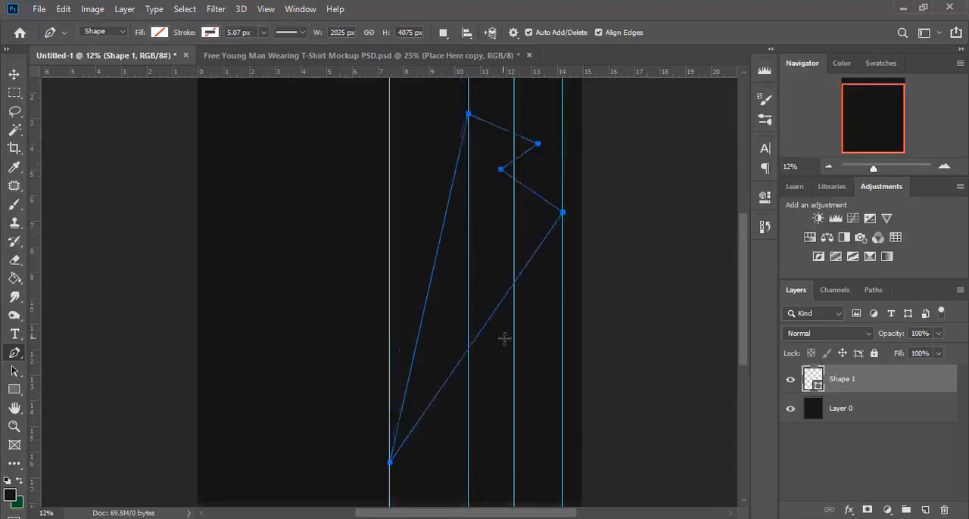
scroll(507, 346, up, 1)
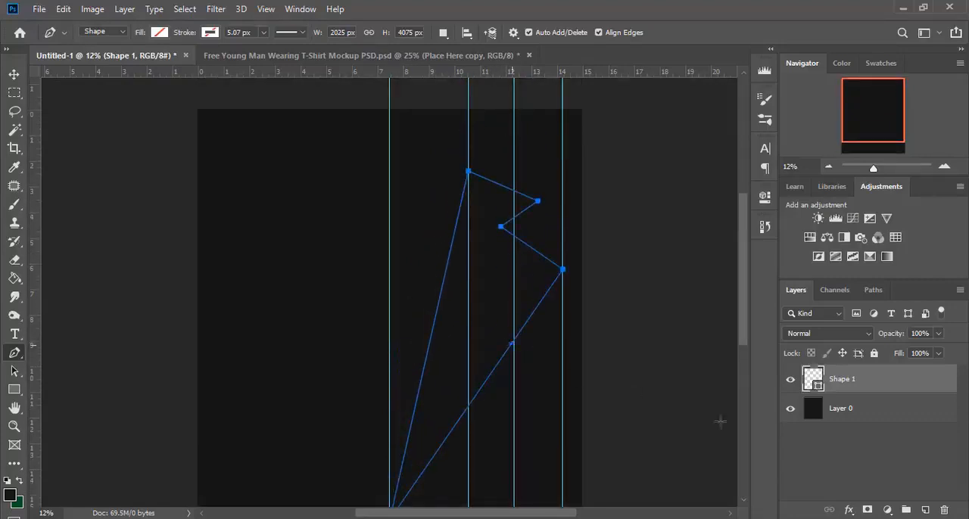
Step: Give the closed pen shape a solid dark green fill
click(159, 32)
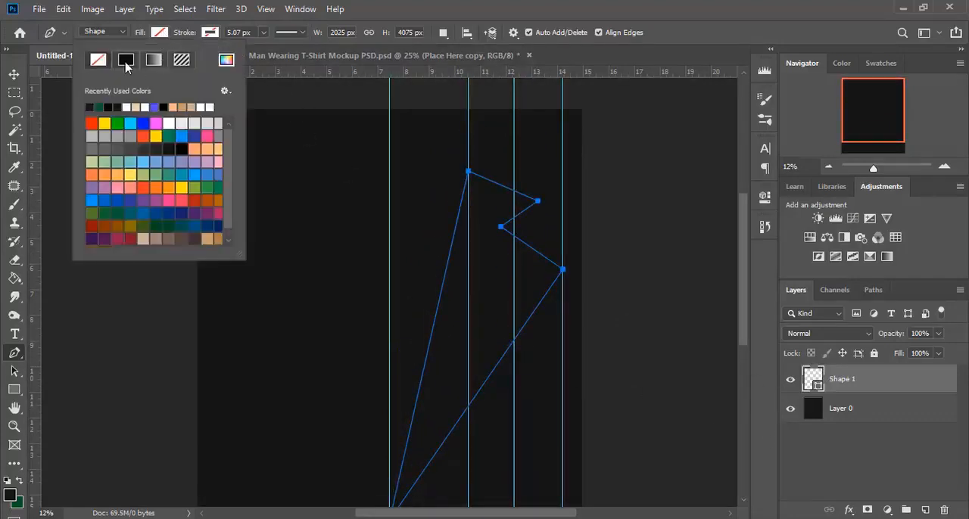
click(127, 61)
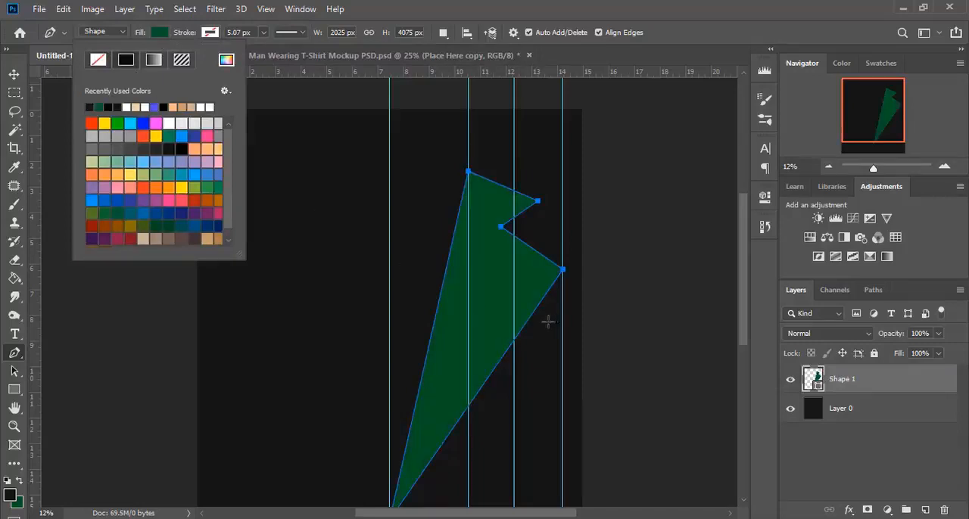
click(13, 78)
scroll(187, 358, down, 1)
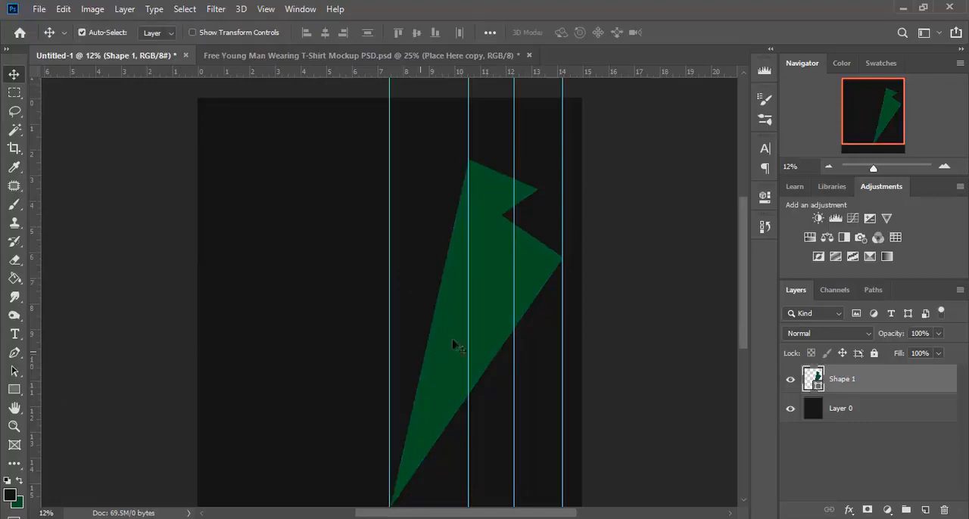
Step: Add a point midway along the green shape's top edge with the Curvature Pen and bow that edge outward
click(14, 371)
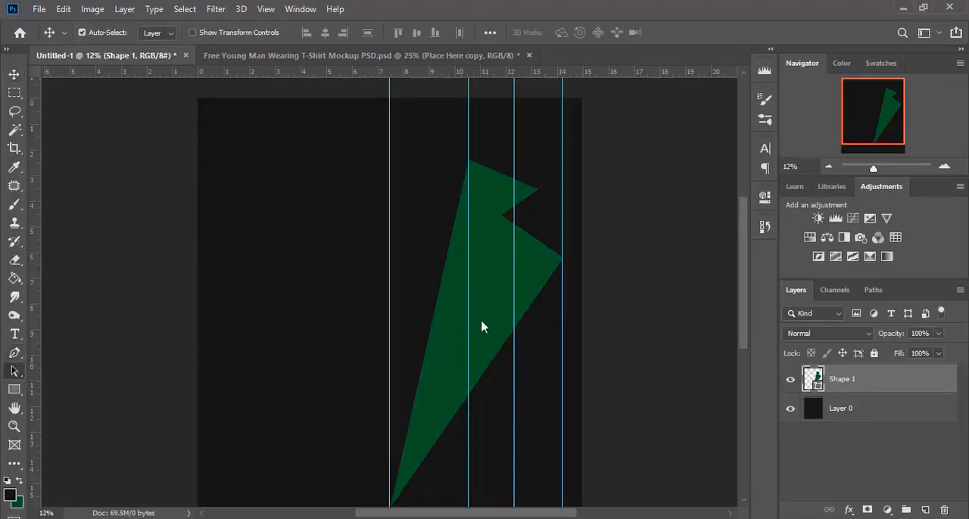
click(483, 320)
click(14, 371)
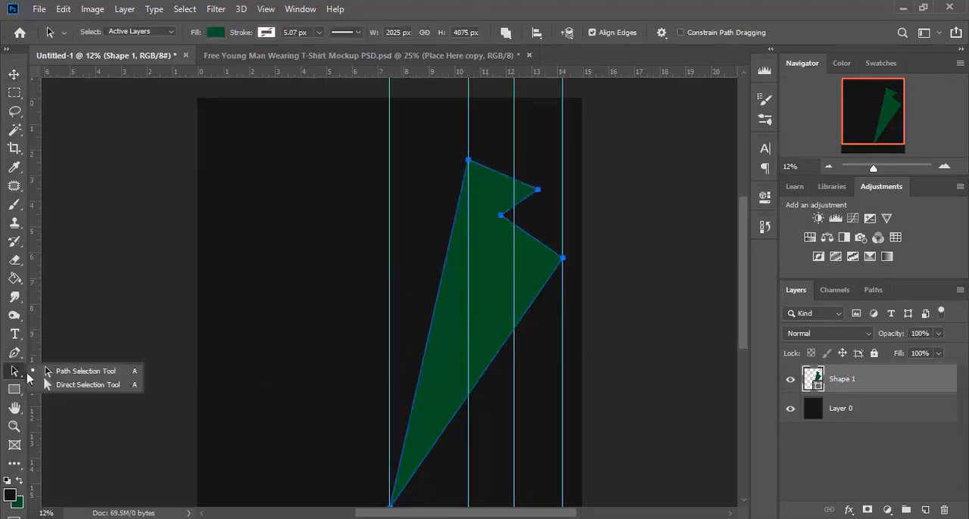
click(12, 353)
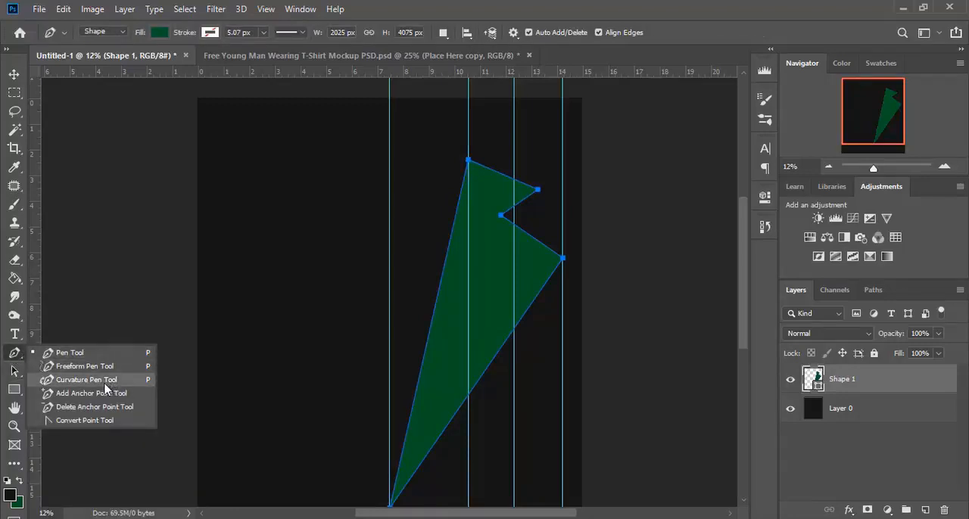
click(105, 380)
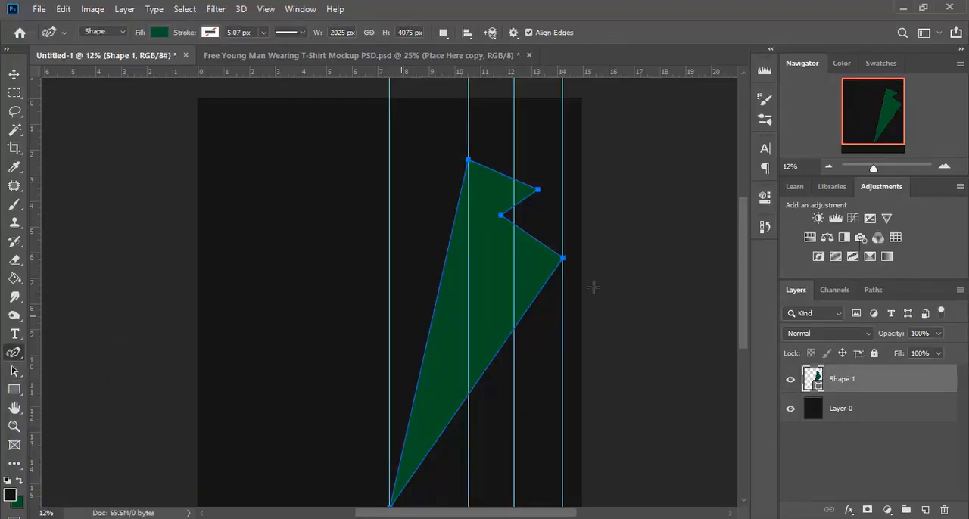
drag(874, 169, 881, 168)
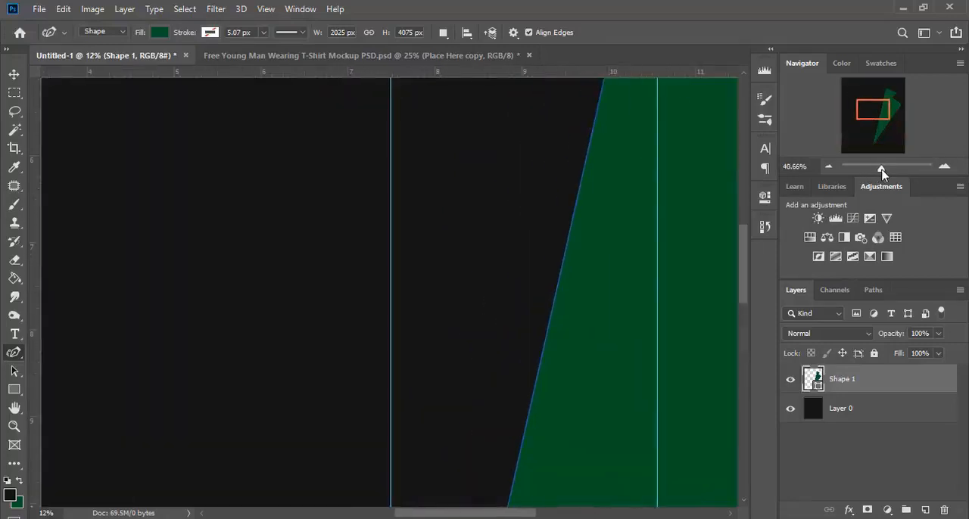
drag(504, 514, 556, 515)
scroll(595, 327, up, 5)
scroll(593, 331, up, 3)
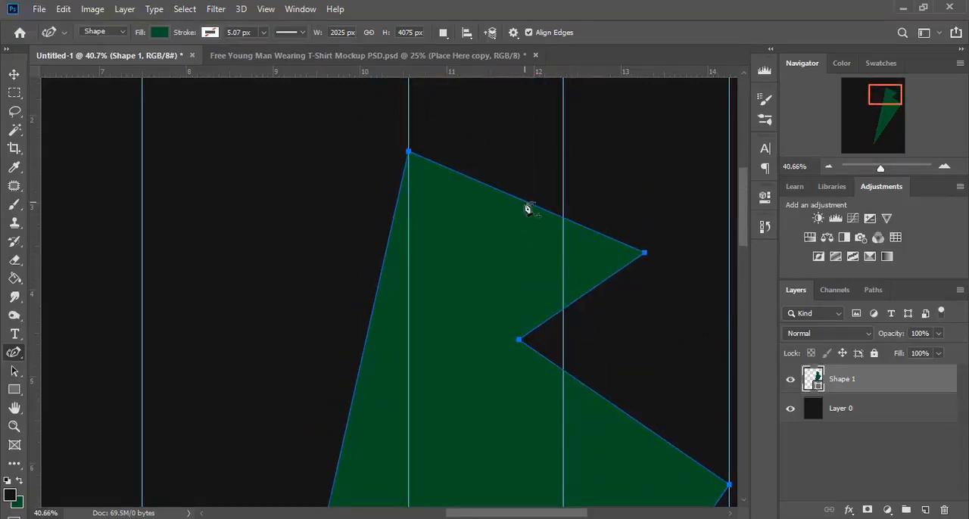
click(524, 202)
drag(525, 202, 538, 175)
Step: Extend the upper lobe's right corner slightly down and outward, and bow the edge between it and the notch with a new midpoint
click(580, 297)
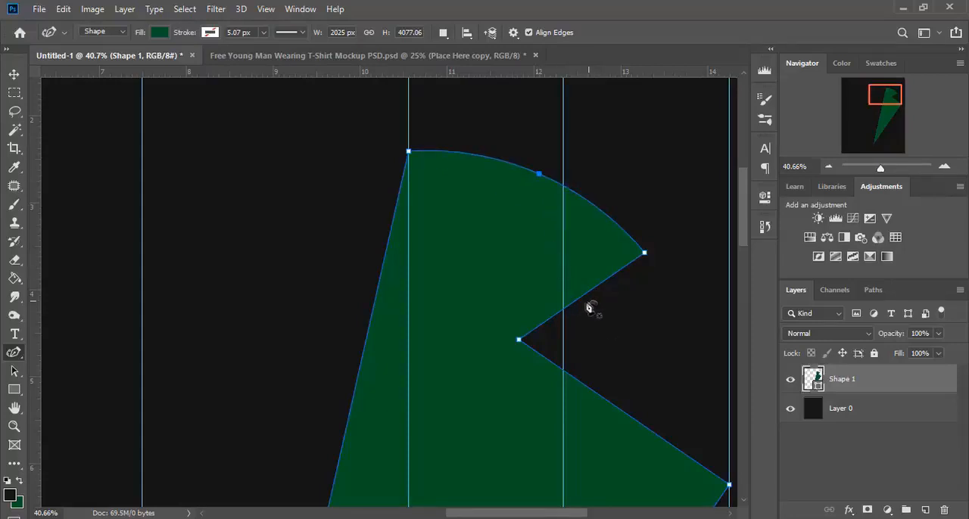
drag(581, 299, 589, 309)
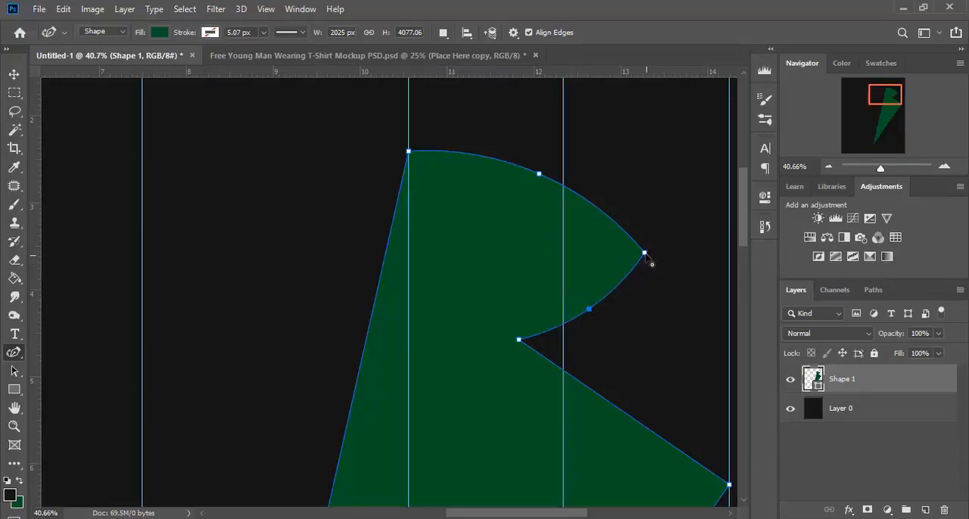
drag(644, 254, 665, 272)
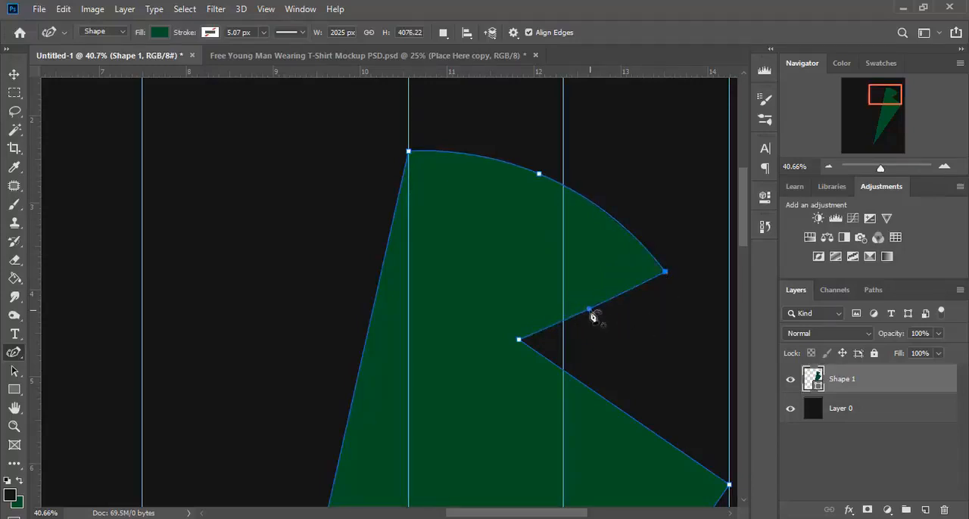
drag(590, 310, 594, 327)
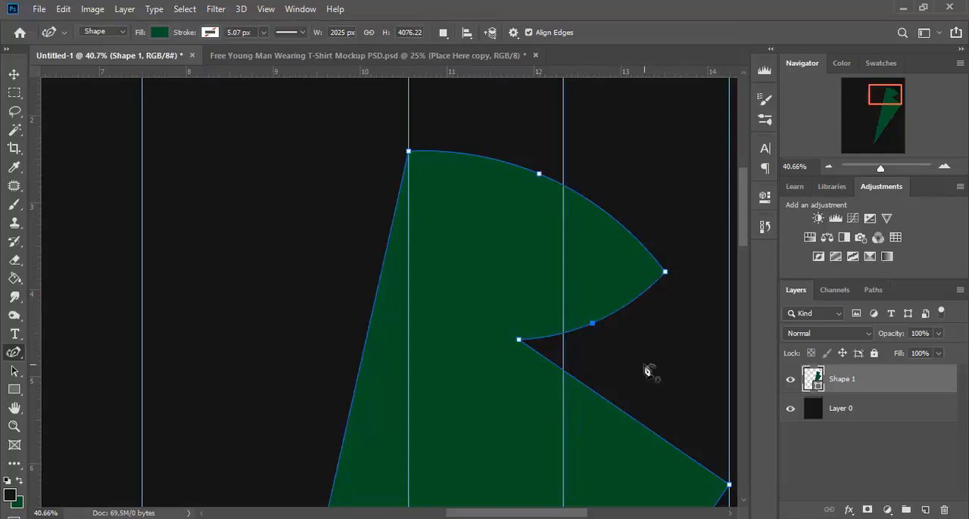
Step: Add a point midway along the edge between the notch and the outermost guide and bow that edge outward
scroll(645, 371, down, 2)
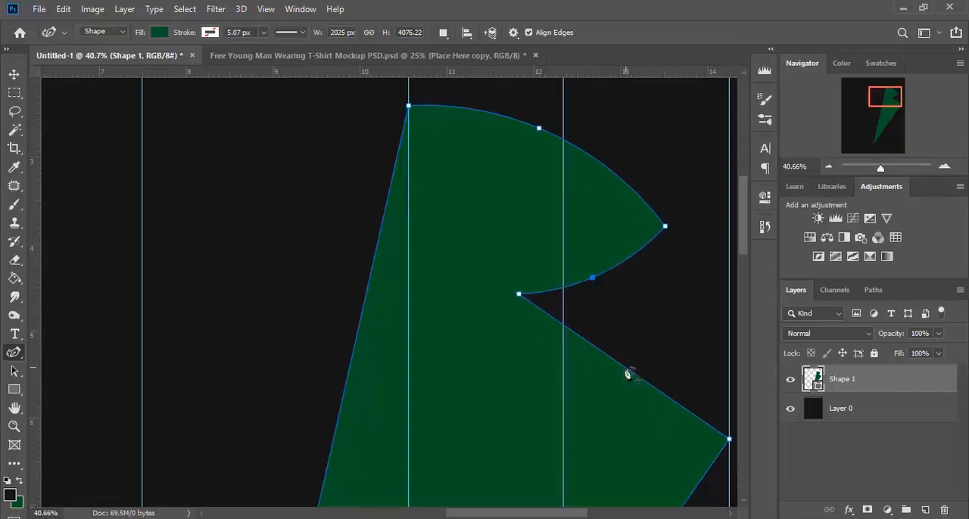
click(620, 365)
drag(624, 370, 639, 429)
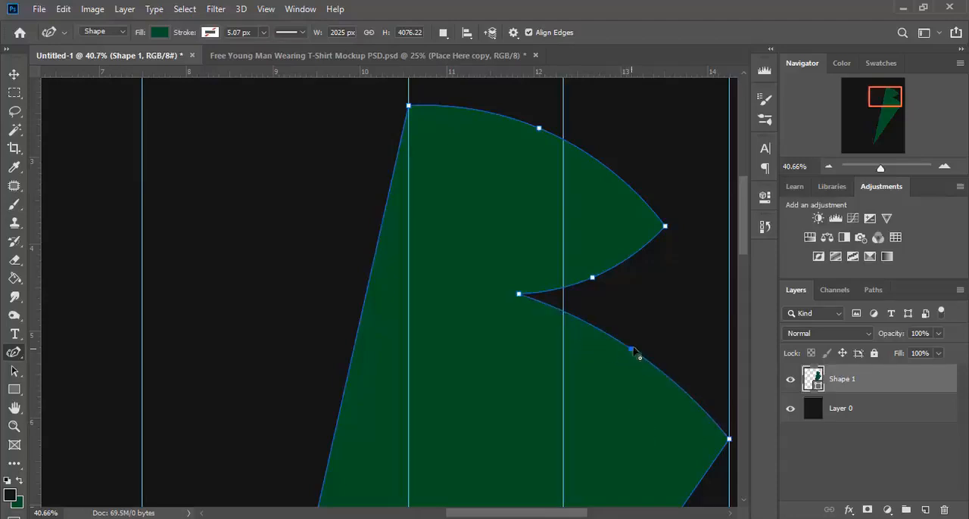
drag(632, 349, 634, 346)
scroll(590, 395, down, 3)
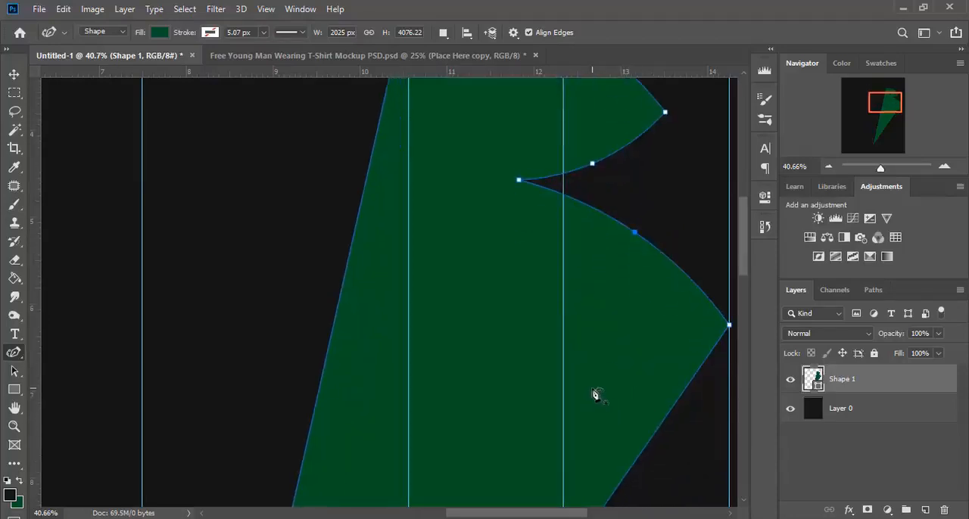
Step: Starting from Layer 0, begin a second Pen tool shape near the green shape's top corner, running to a peak and a rounded beak-like tip
drag(880, 166, 873, 166)
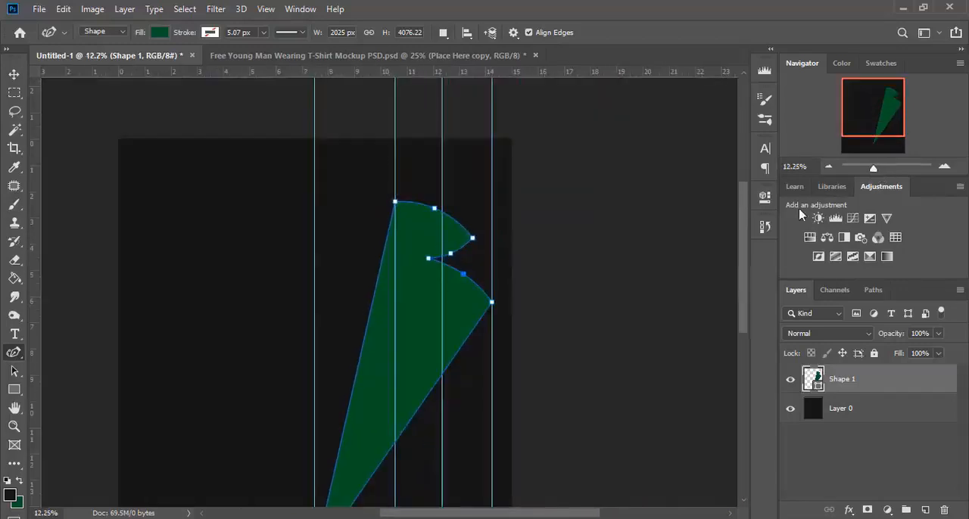
scroll(356, 373, down, 1)
scroll(381, 353, up, 4)
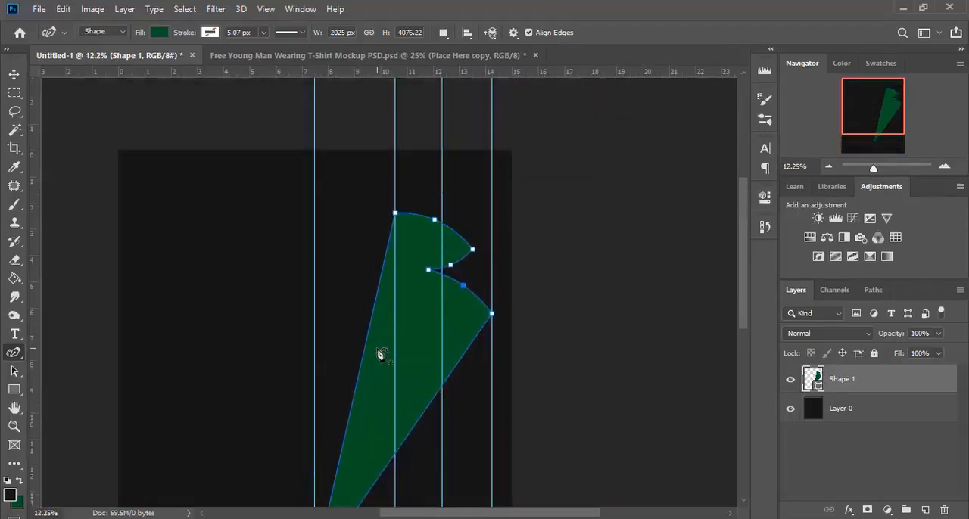
click(884, 415)
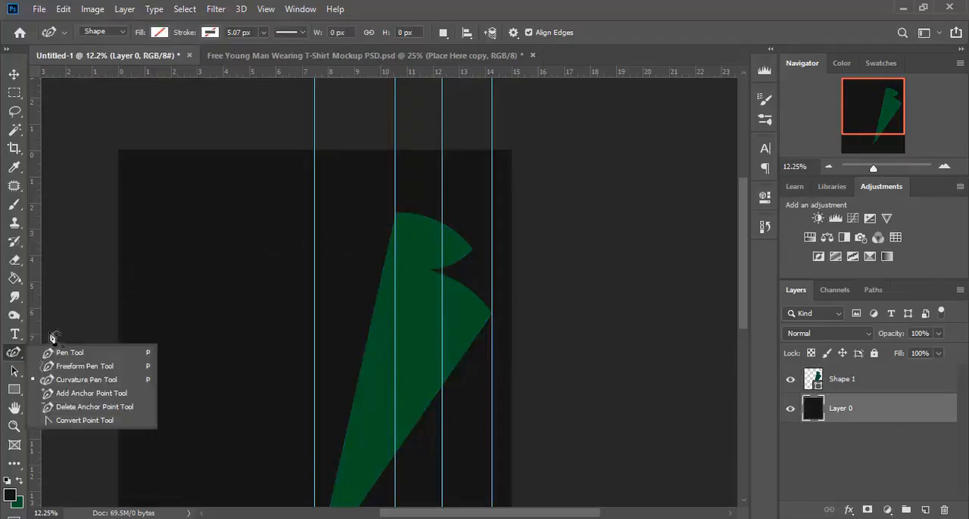
right_click(14, 353)
click(59, 354)
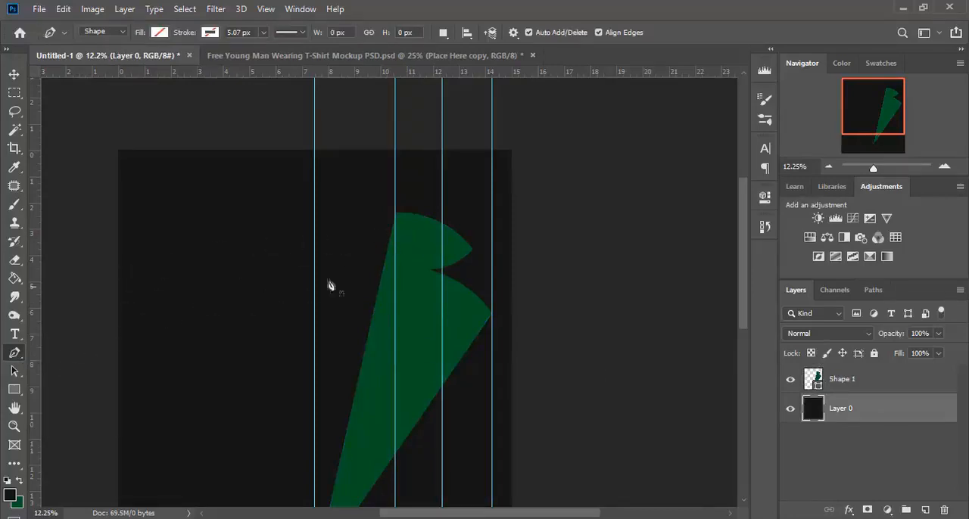
drag(873, 168, 879, 168)
scroll(316, 212, up, 5)
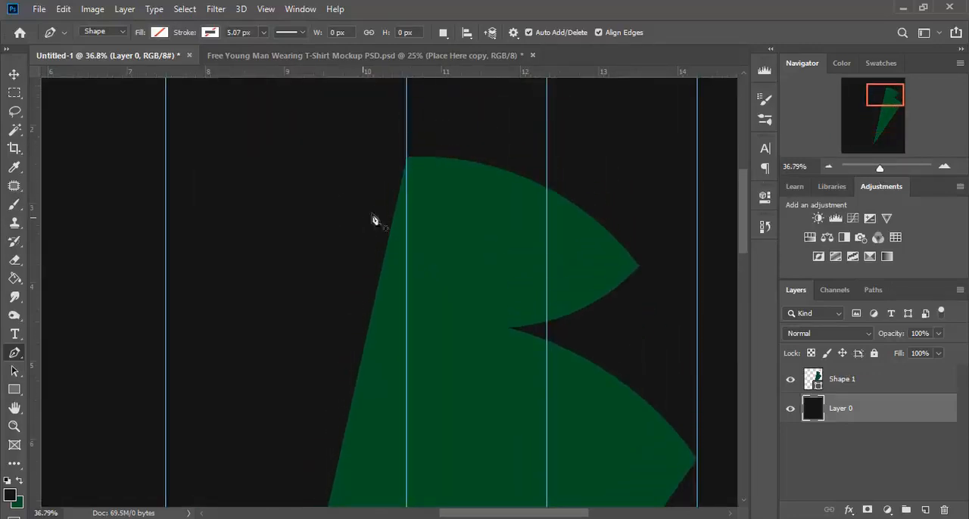
click(407, 175)
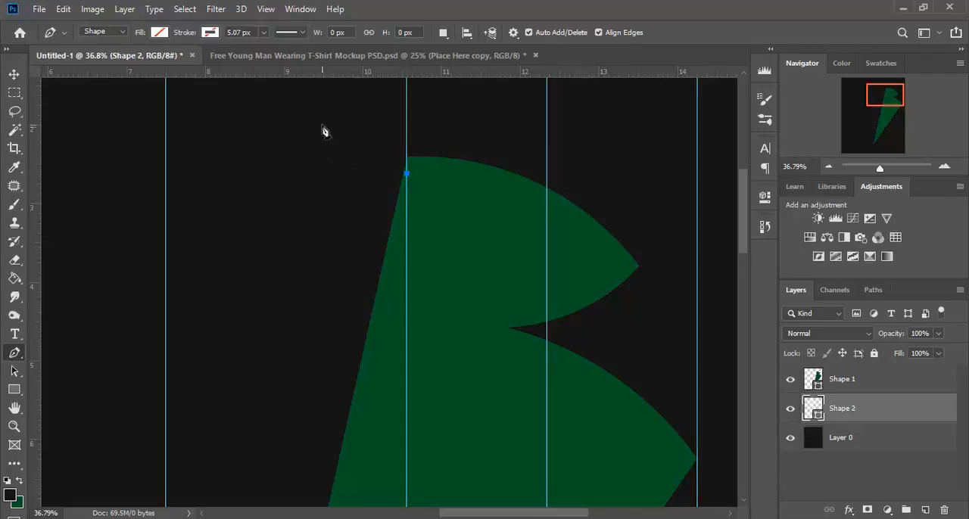
scroll(324, 134, up, 1)
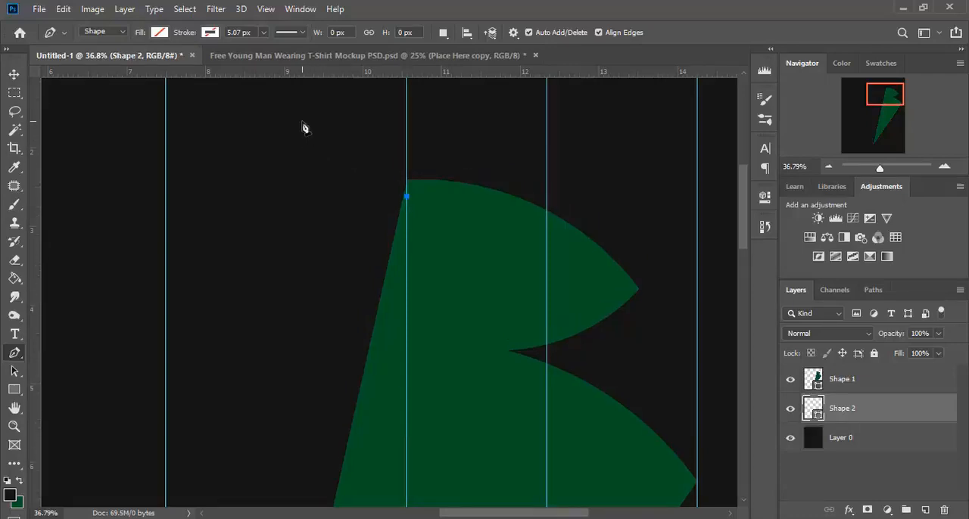
click(302, 123)
drag(214, 160, 241, 180)
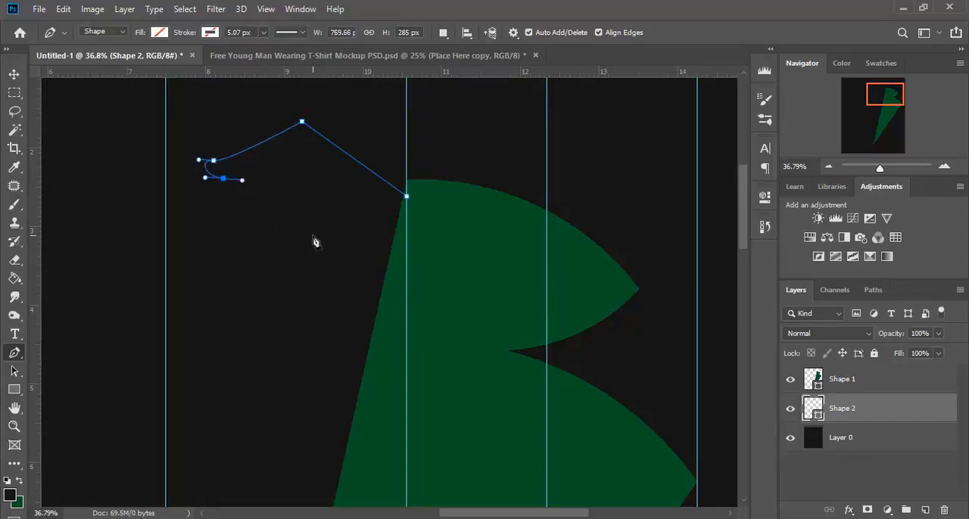
Step: Continue the outline with a curved mouth and throat, take it down to a point inside the green shape, and close it at its start
drag(313, 246, 317, 283)
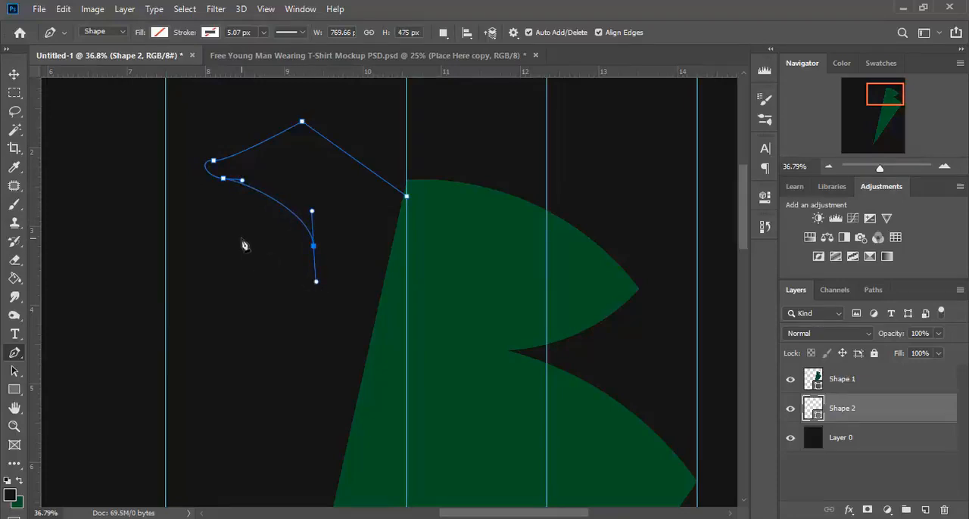
drag(241, 239, 212, 268)
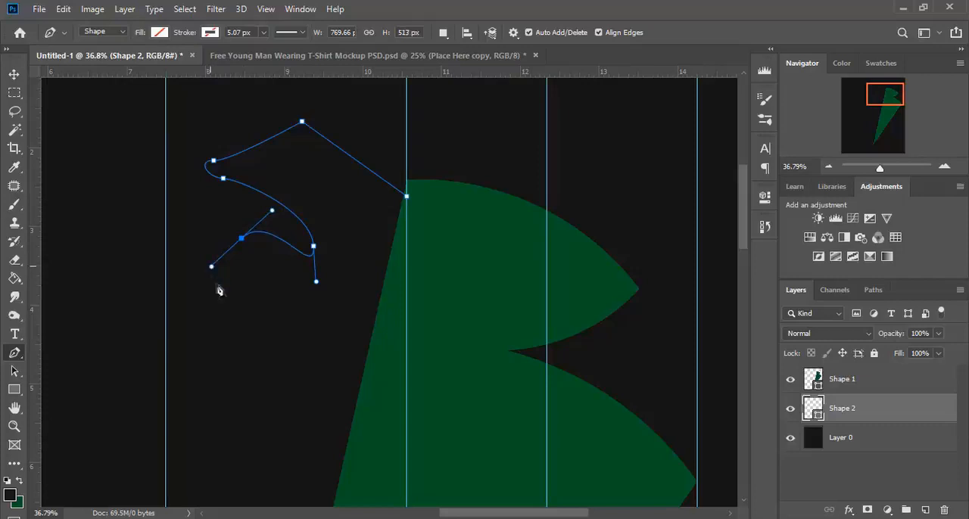
drag(232, 307, 239, 336)
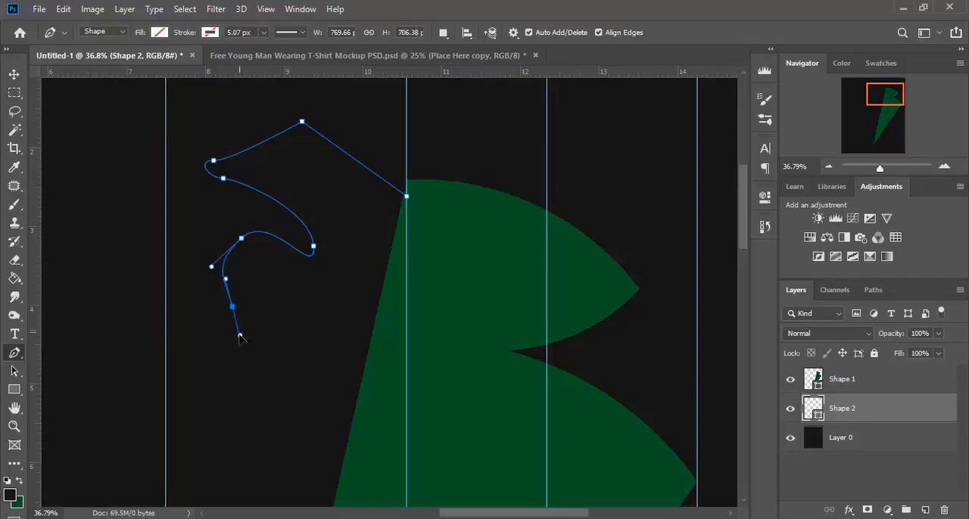
scroll(239, 339, down, 10)
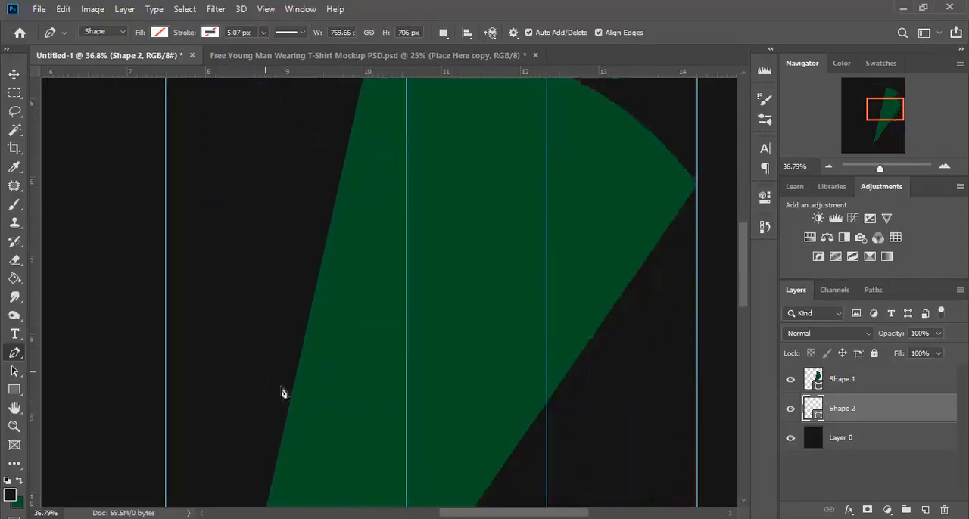
click(316, 428)
scroll(376, 371, up, 6)
scroll(375, 360, up, 2)
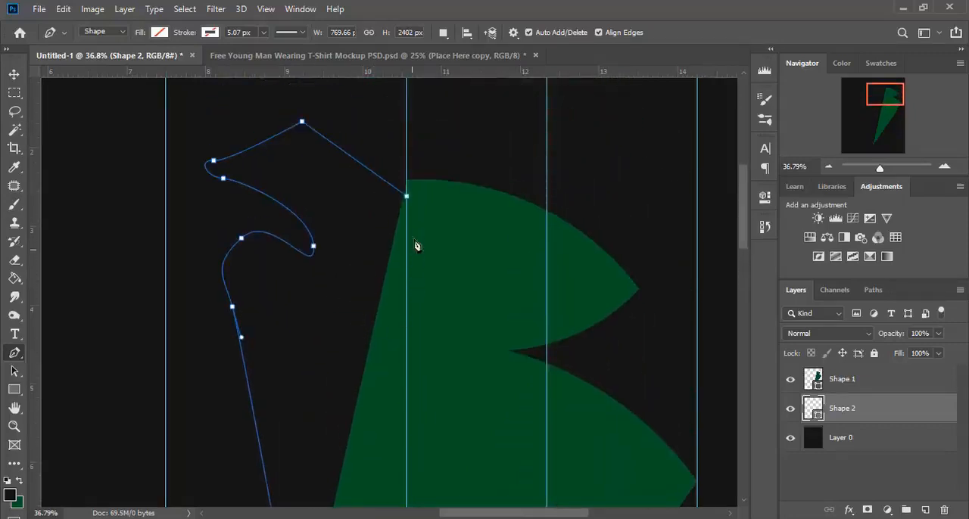
click(407, 198)
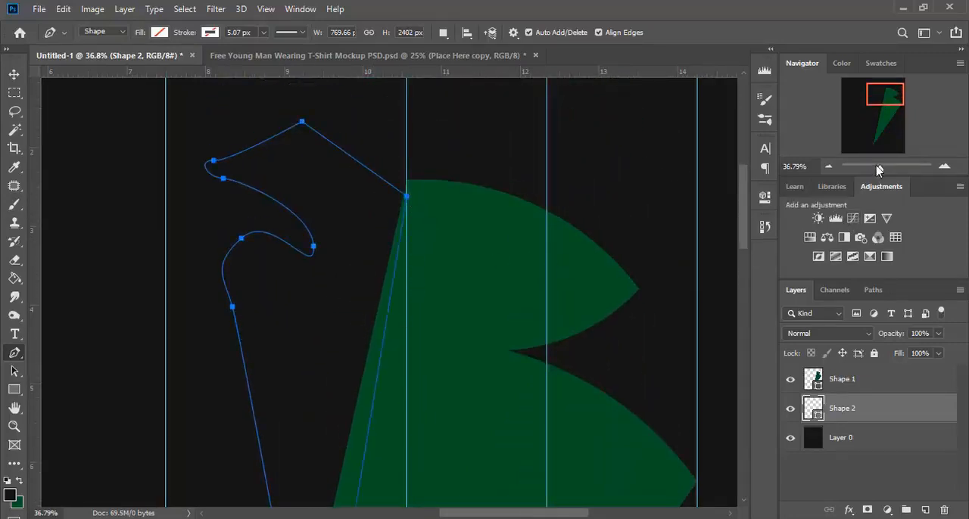
Step: With the Curvature Pen, extend the second shape's bottom tip down and slightly left to make the shape about 3170 px high
drag(879, 168, 873, 168)
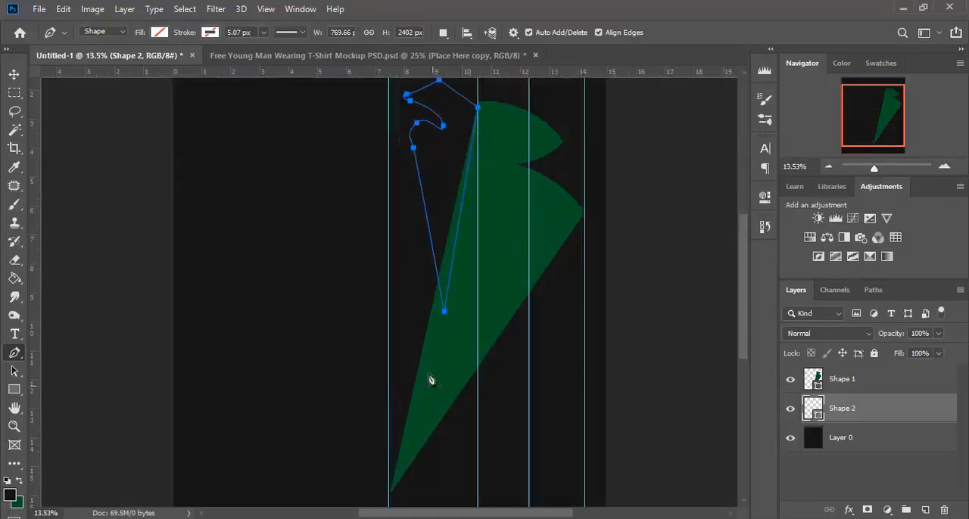
right_click(14, 352)
click(87, 379)
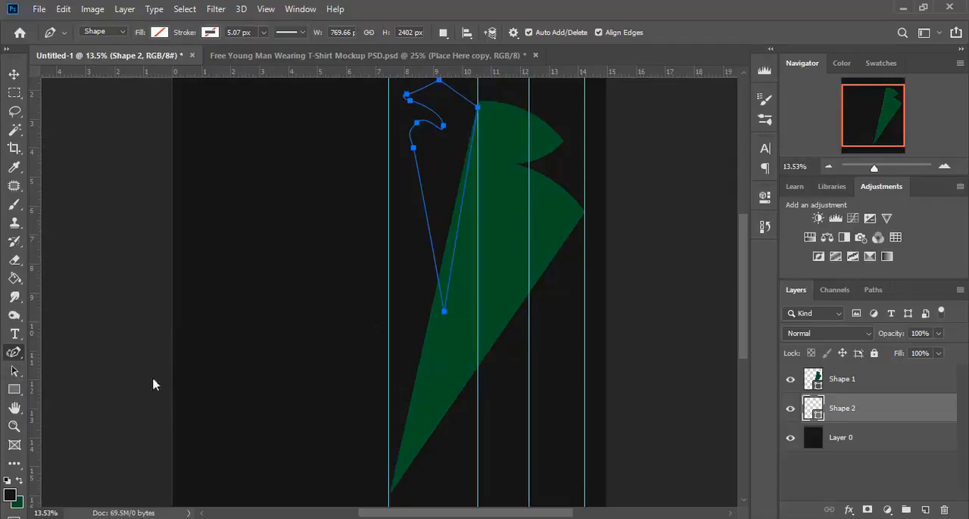
drag(446, 316, 427, 386)
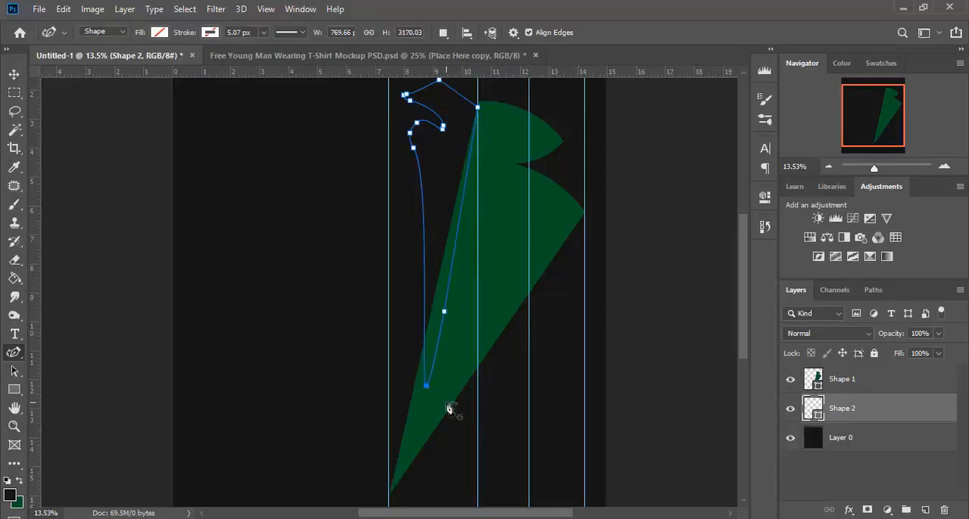
Step: Remove the extra point just above the inner corner of the second shape's beak-like opening
scroll(416, 288, up, 1)
drag(869, 173, 882, 169)
scroll(570, 261, up, 5)
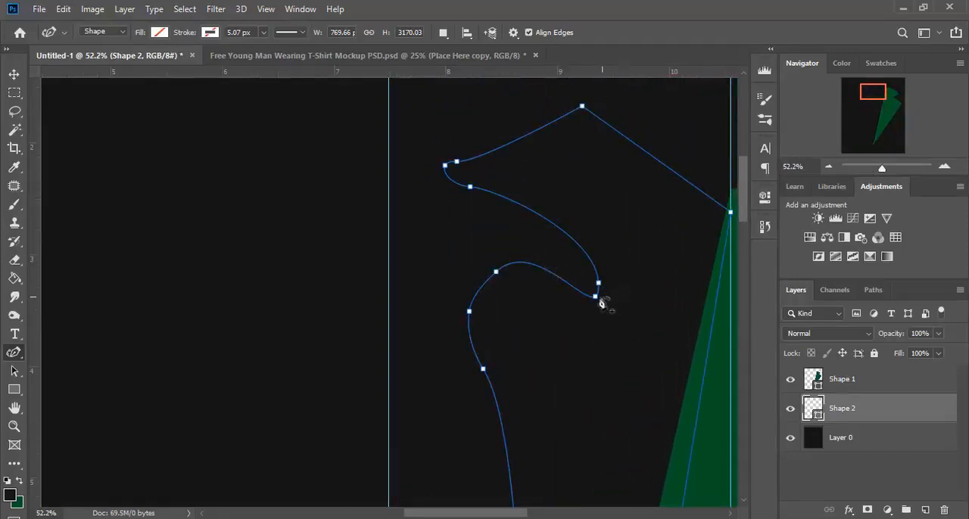
click(598, 284)
click(599, 284)
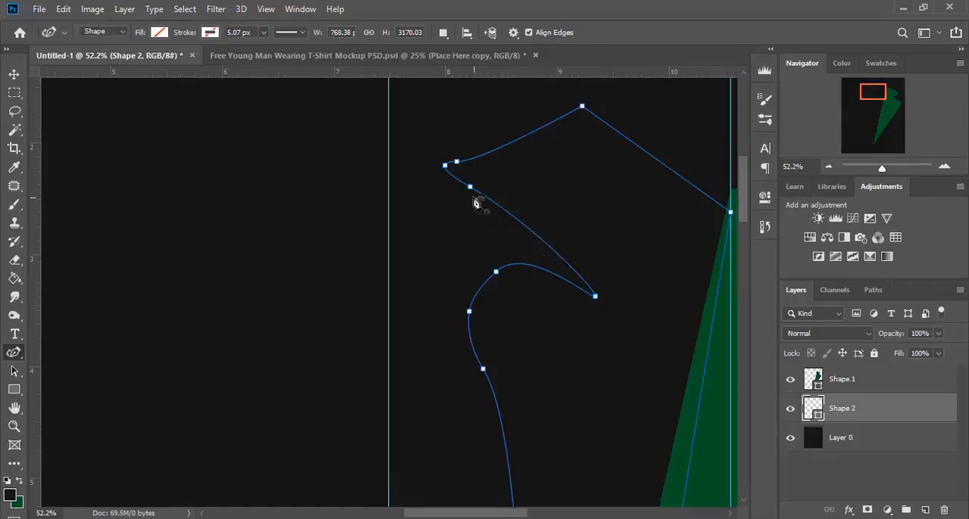
Step: Shift the point beneath the beak tip slightly down and outward, then bow the beak's lower edge upward with an added point
click(470, 187)
drag(472, 190, 463, 195)
click(508, 232)
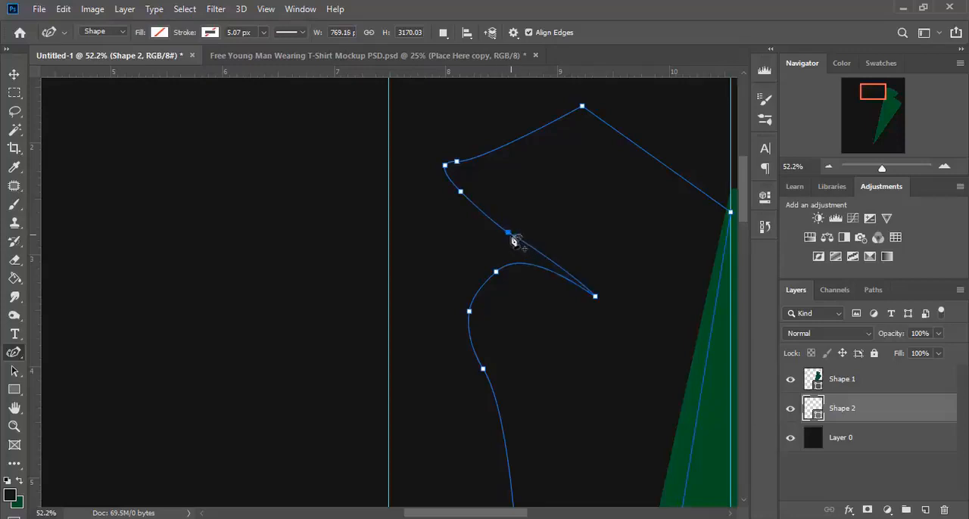
drag(511, 236, 537, 217)
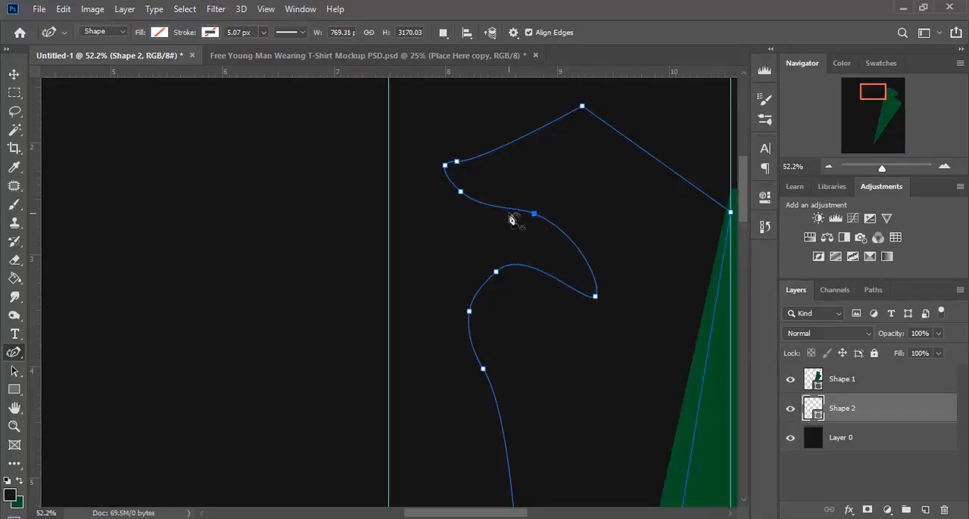
Step: Round the beak tip, add a point along its upper edge, and make the opening's inner point a sharp corner
drag(457, 162, 447, 190)
click(509, 143)
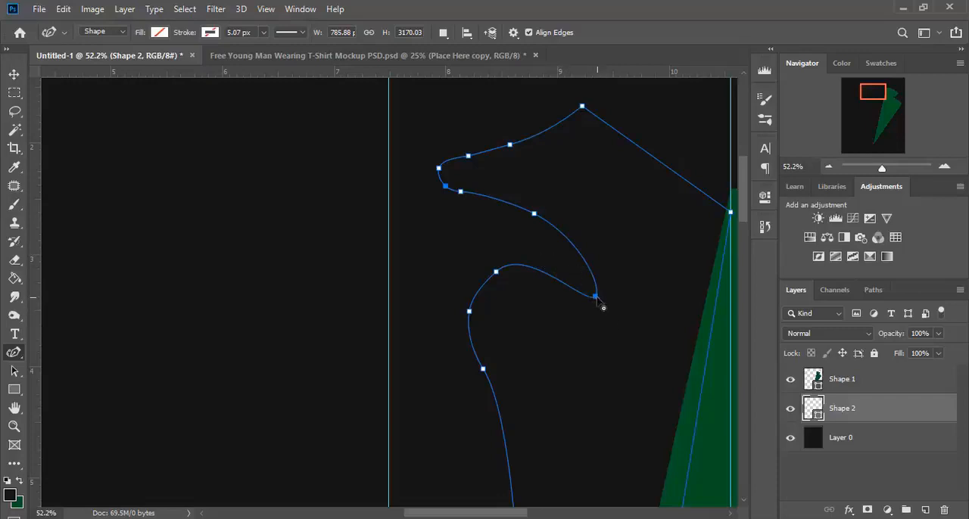
drag(599, 300, 598, 298)
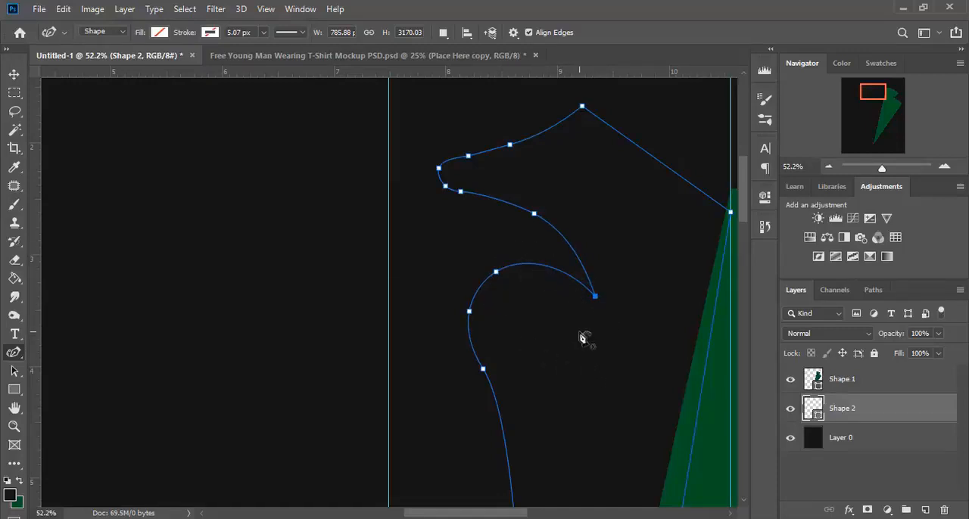
Step: Give the beak-headed second shape a solid dark green fill
scroll(583, 337, down, 10)
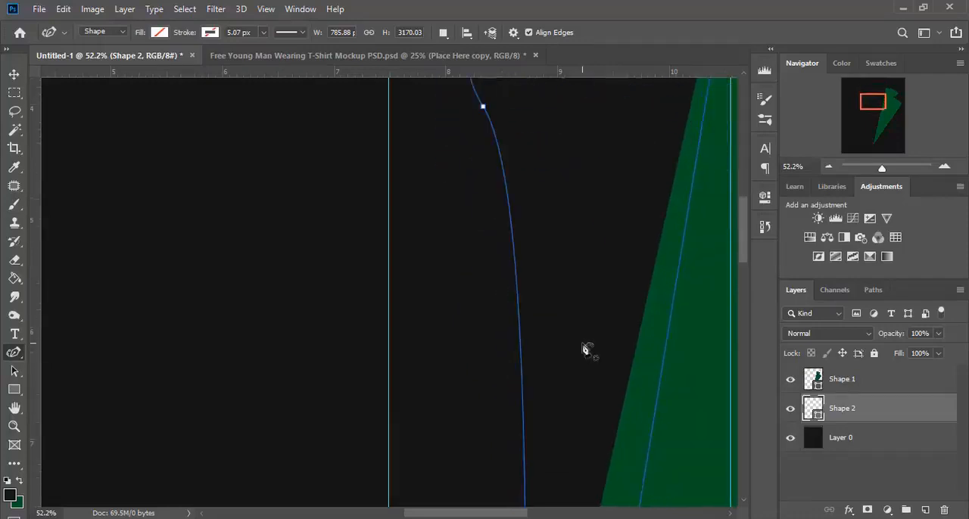
scroll(586, 349, up, 10)
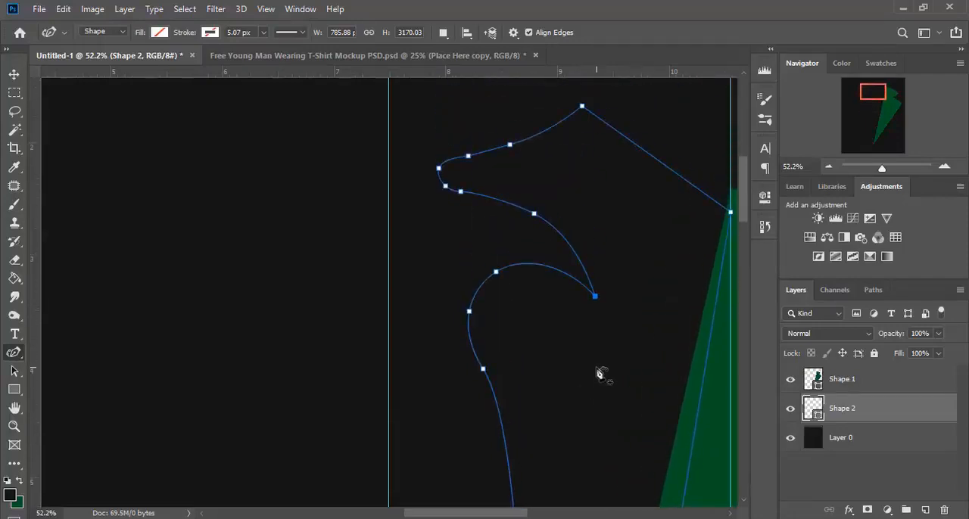
drag(883, 168, 875, 168)
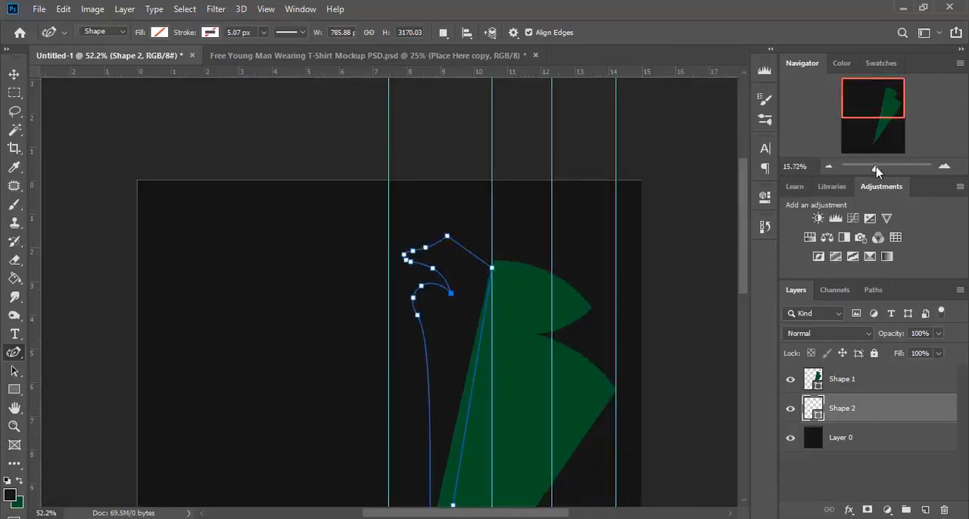
scroll(428, 338, down, 2)
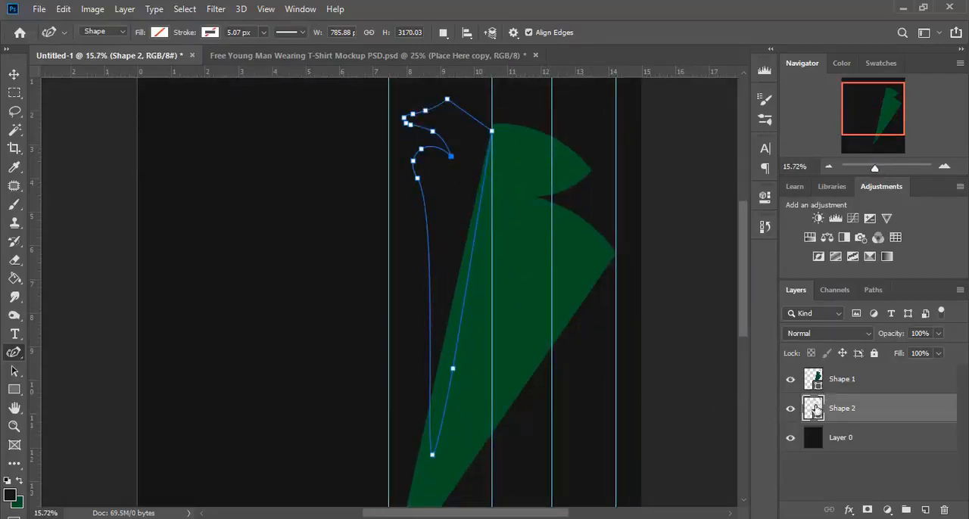
click(159, 33)
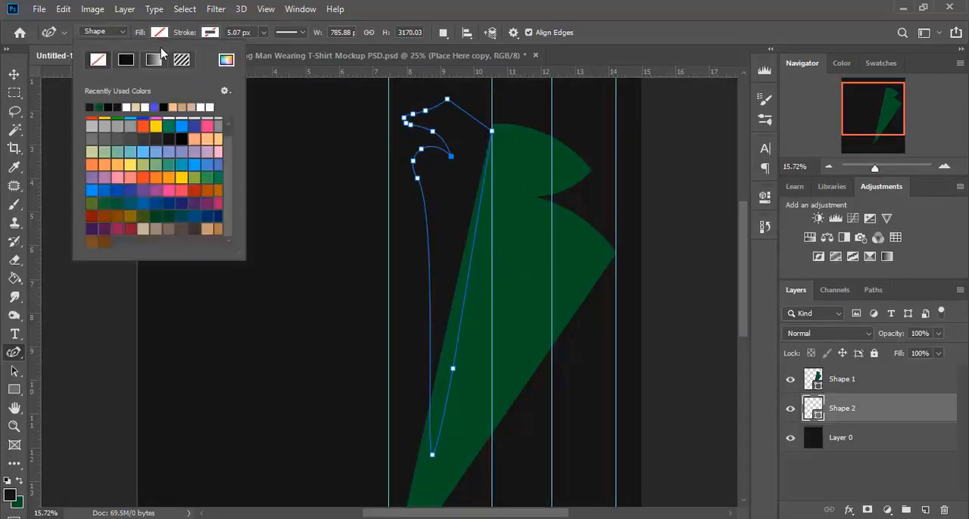
click(127, 61)
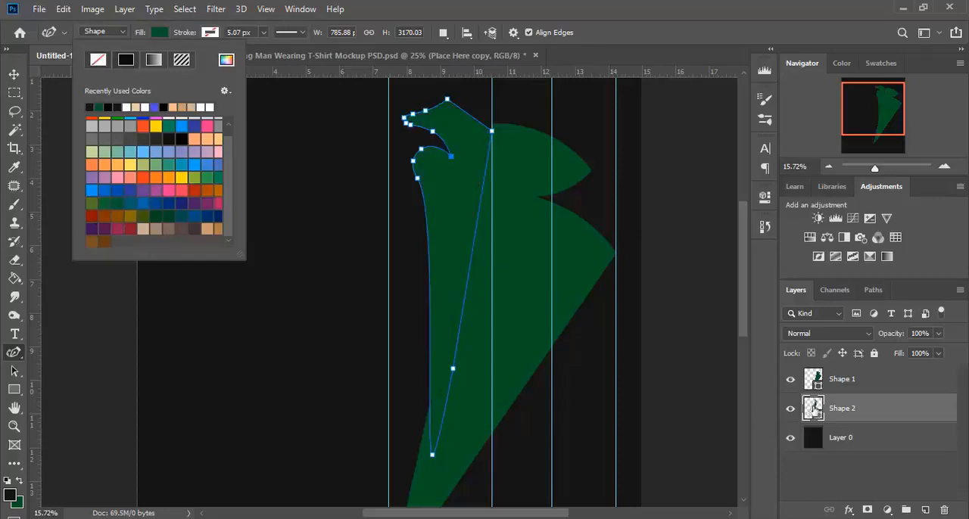
Step: Recolor the beak-headed second shape white (ffffff) and shift its bottom point slightly to the right
click(815, 407)
double_click(814, 407)
drag(598, 121, 576, 92)
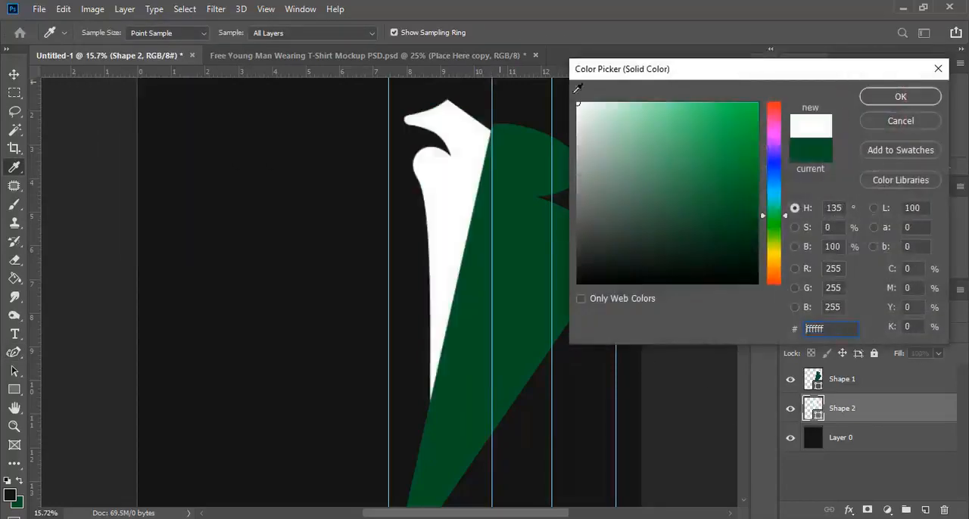
click(901, 96)
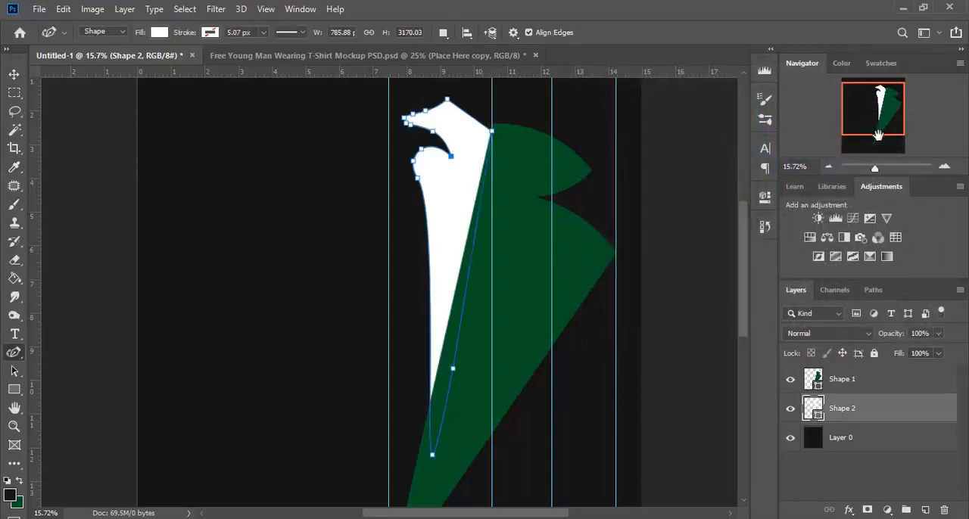
scroll(543, 238, down, 1)
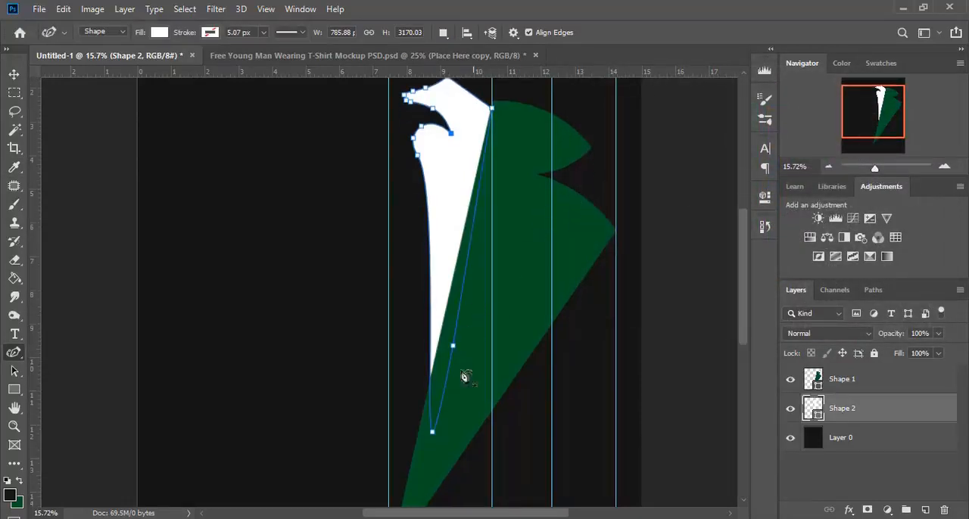
drag(433, 433, 441, 435)
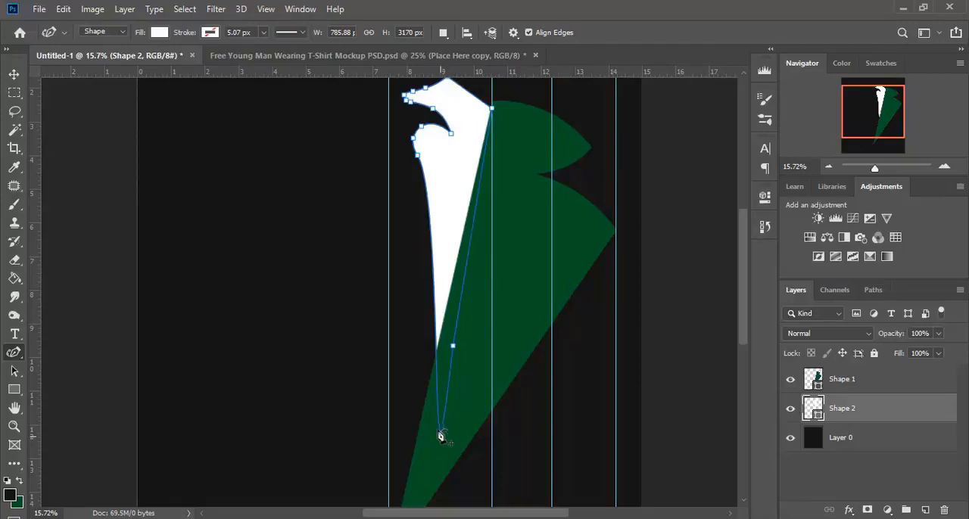
Step: Change the large first shape's fill from green to dark grey 252726
click(851, 380)
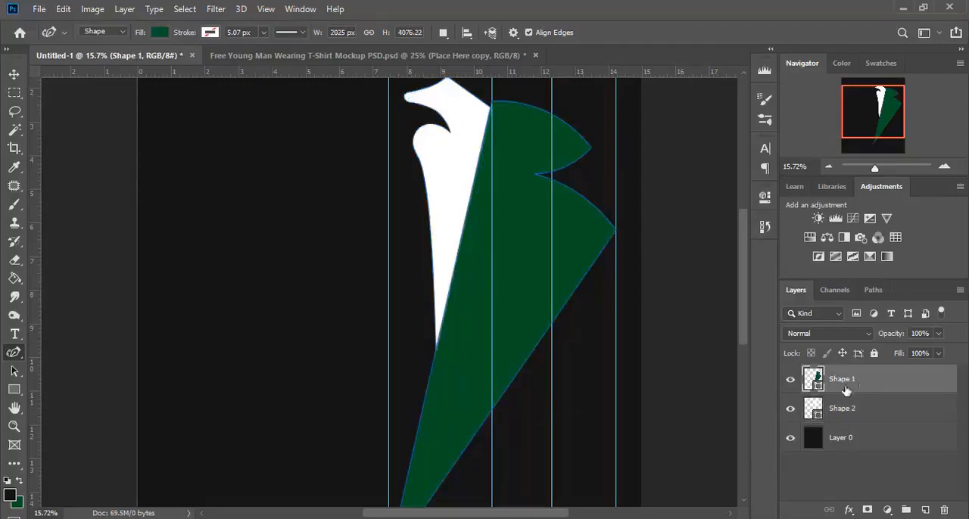
double_click(813, 379)
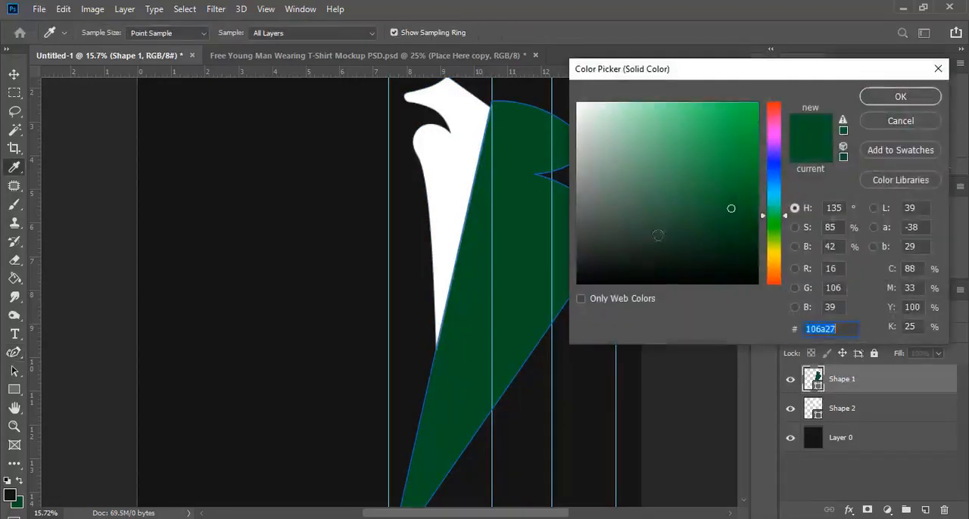
drag(593, 255, 595, 257)
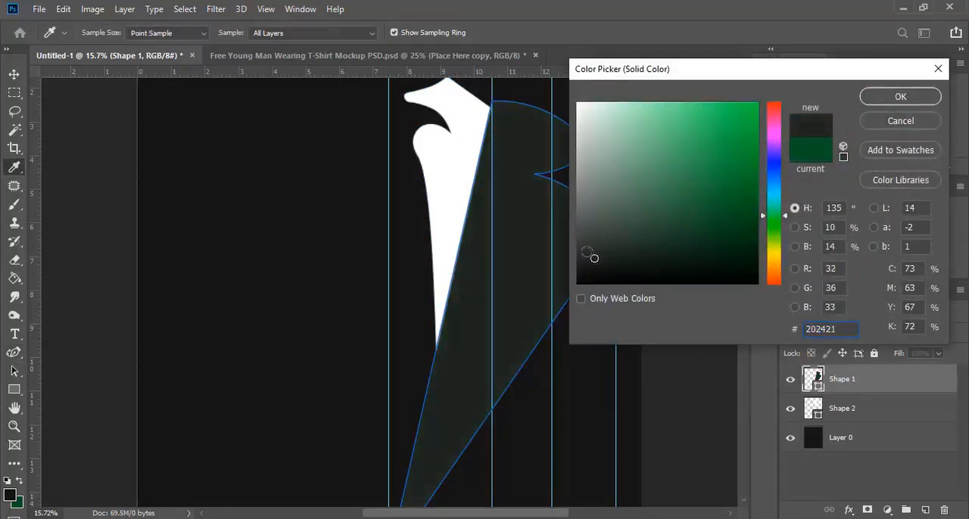
click(585, 256)
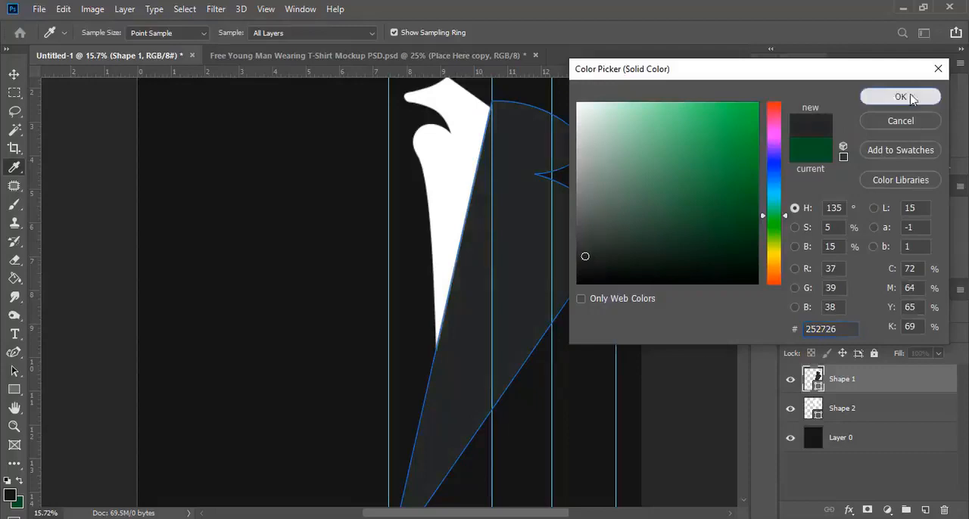
click(911, 98)
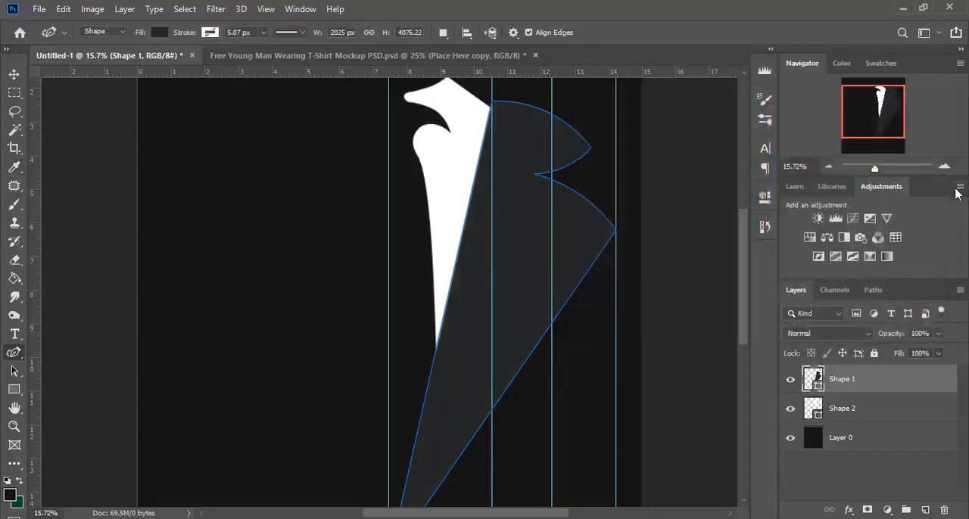
Step: Put Shape 1 and Shape 2 into one group and duplicate that group
click(13, 74)
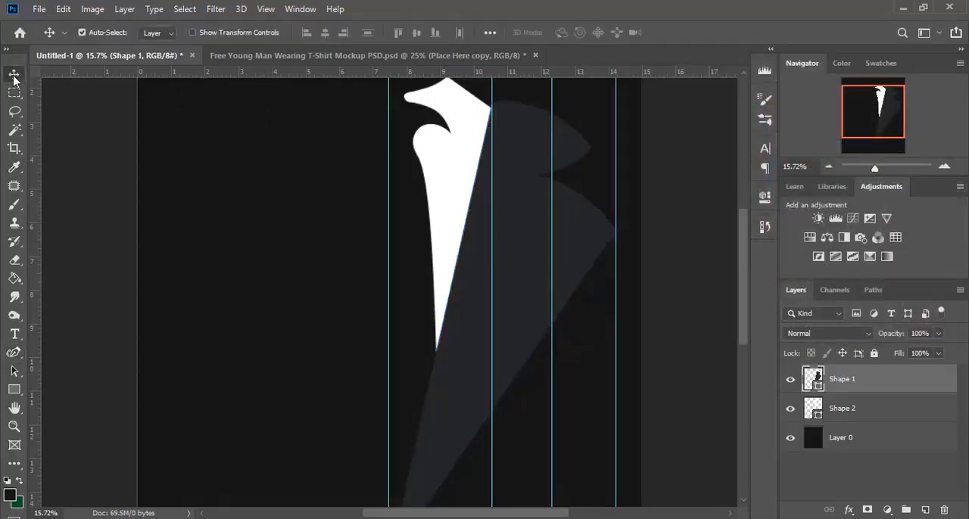
shift+click(874, 411)
scroll(595, 334, up, 2)
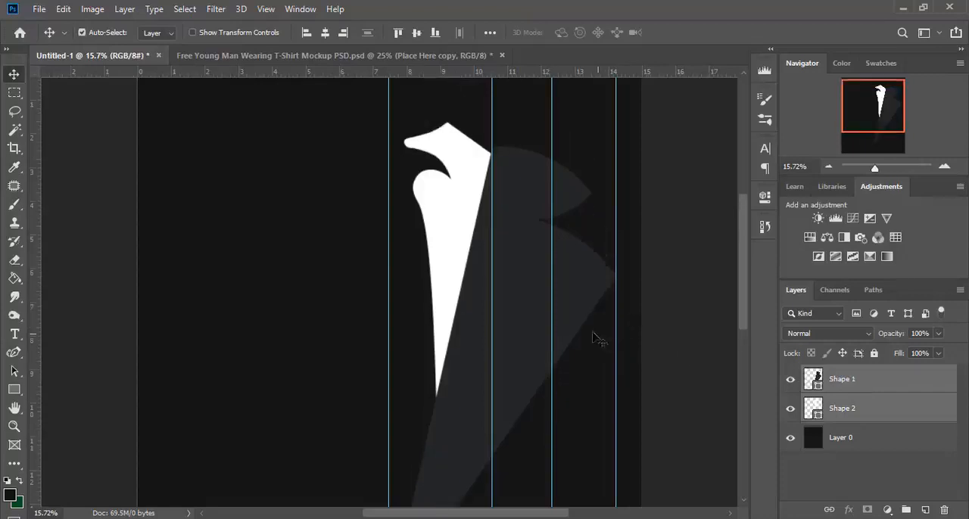
scroll(493, 329, down, 4)
scroll(508, 347, up, 3)
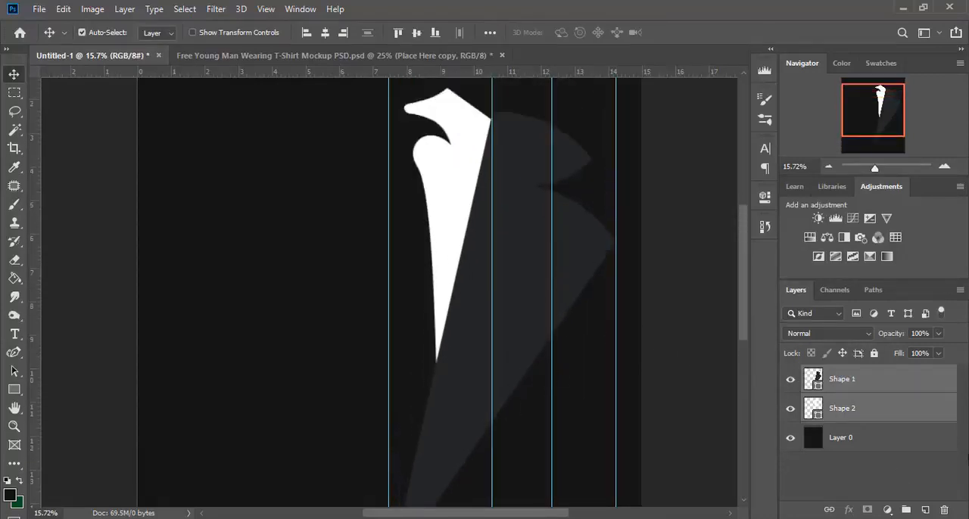
click(906, 509)
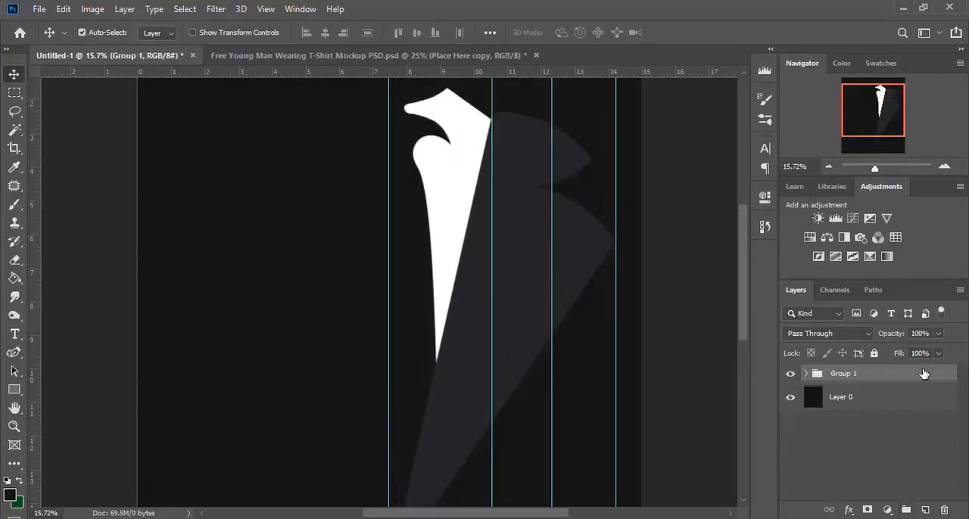
drag(923, 373, 925, 510)
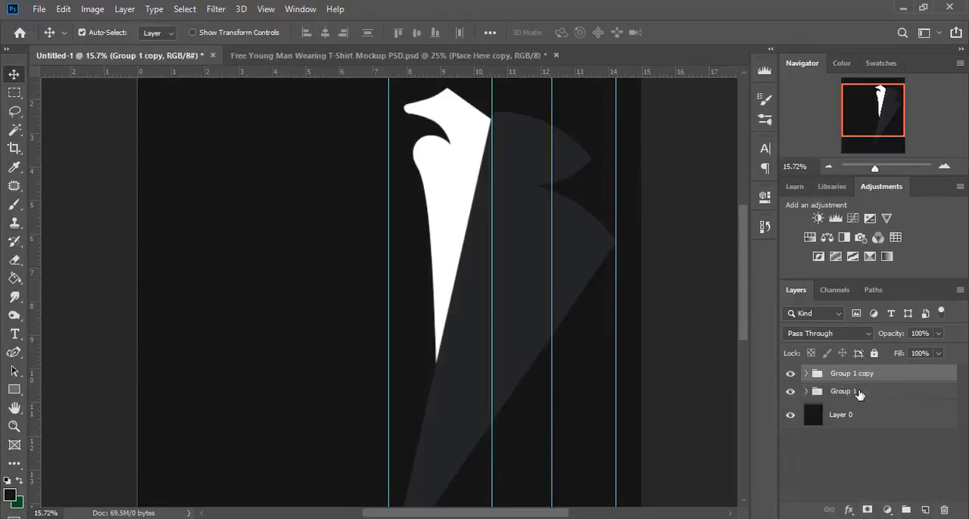
click(806, 392)
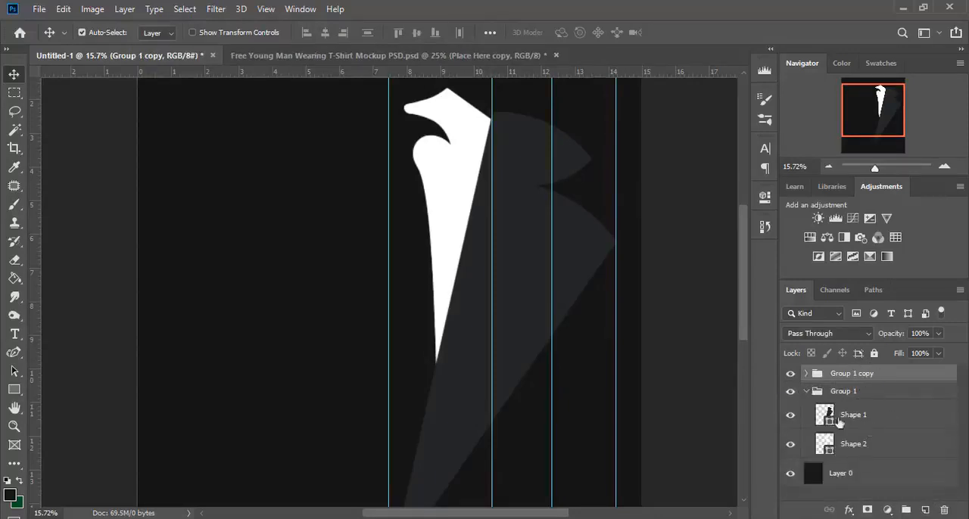
click(807, 394)
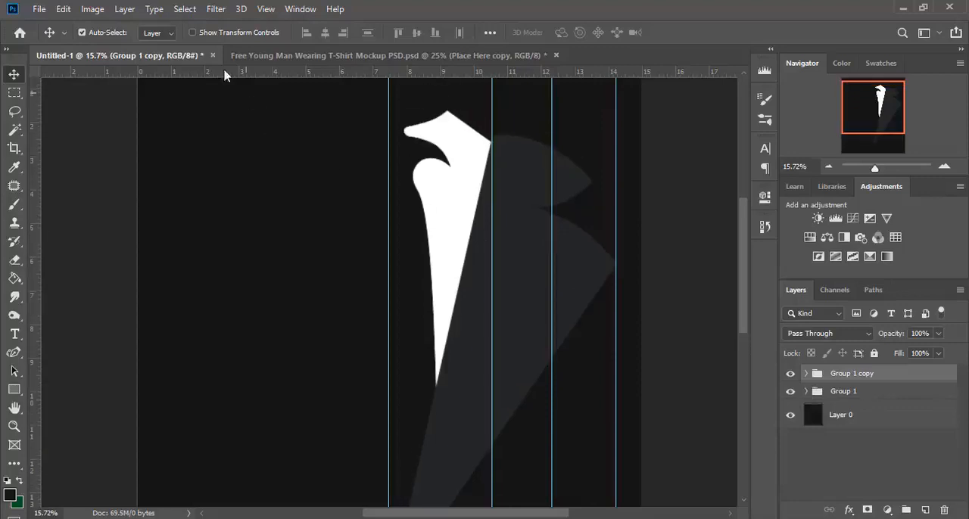
Step: Flip the duplicated group horizontally in place, at -100% width and 100% height
click(193, 32)
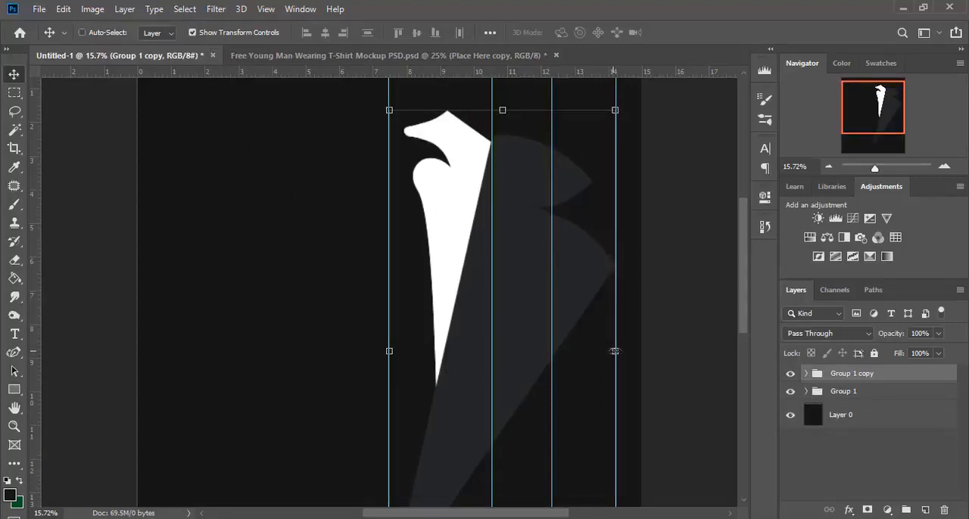
mouse_move(614, 351)
mouse_down()
mouse_move(536, 350)
mouse_move(609, 351)
mouse_up()
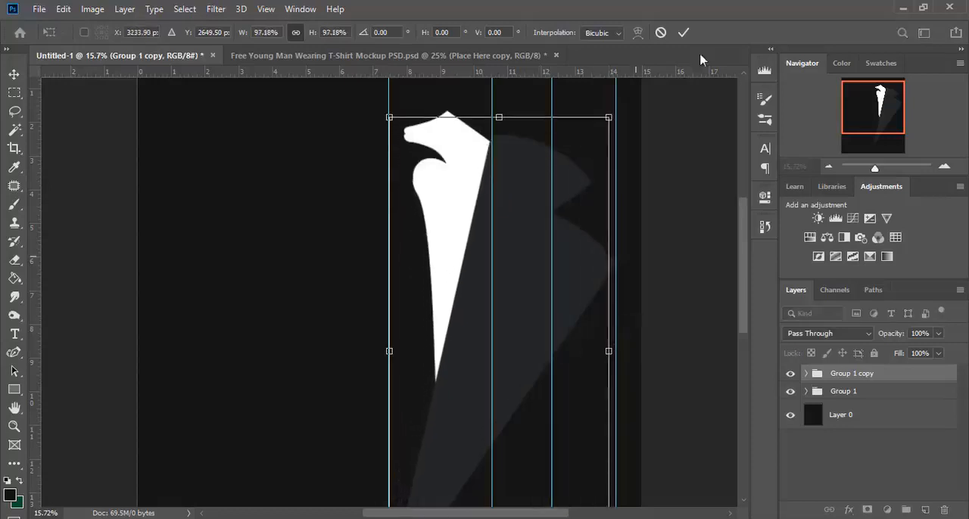
click(661, 33)
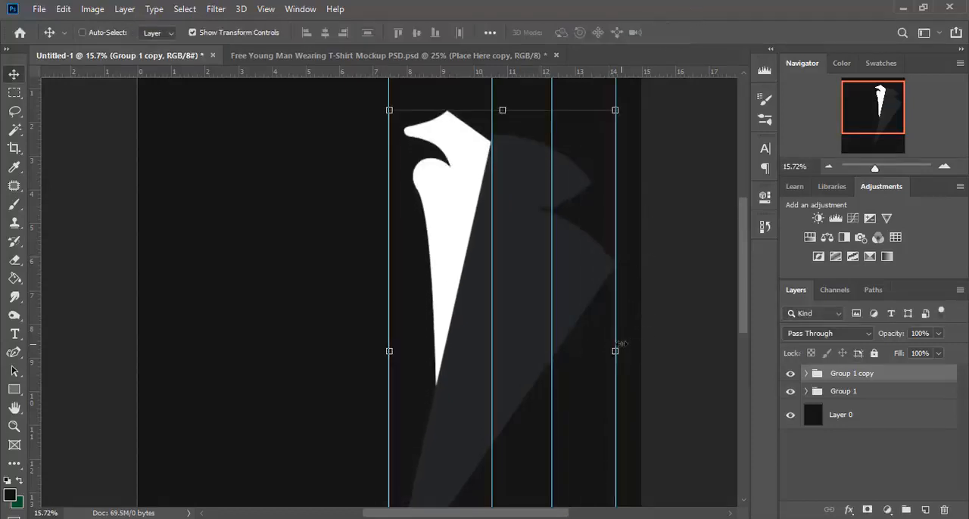
drag(615, 350, 448, 340)
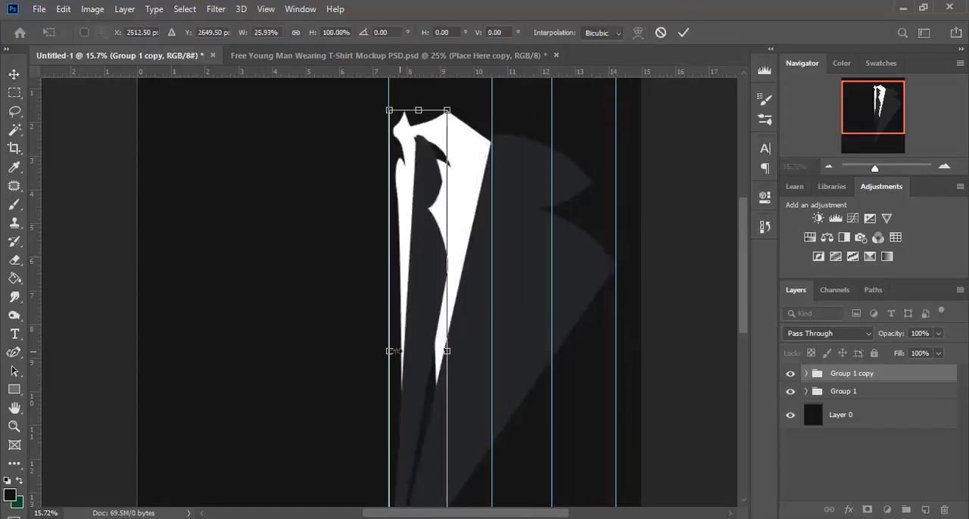
drag(390, 351, 615, 351)
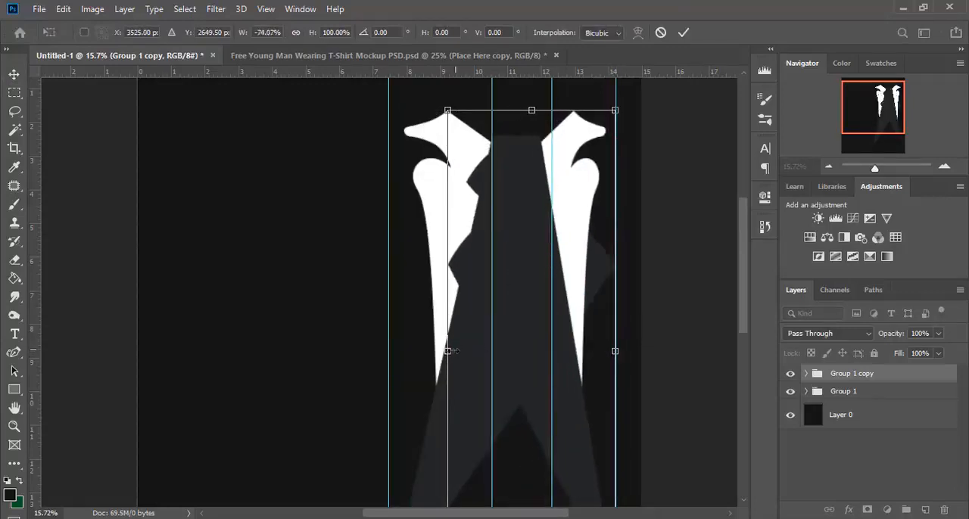
drag(447, 351, 389, 351)
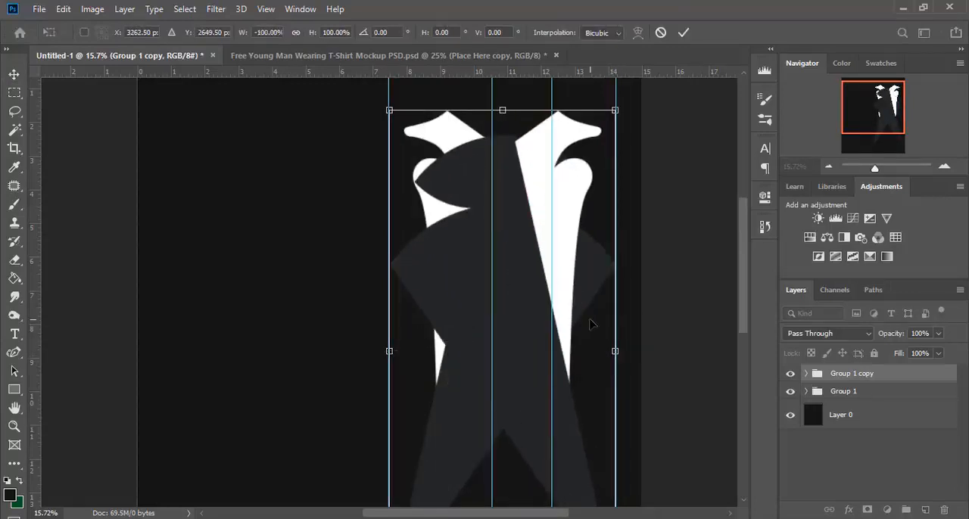
key(Return)
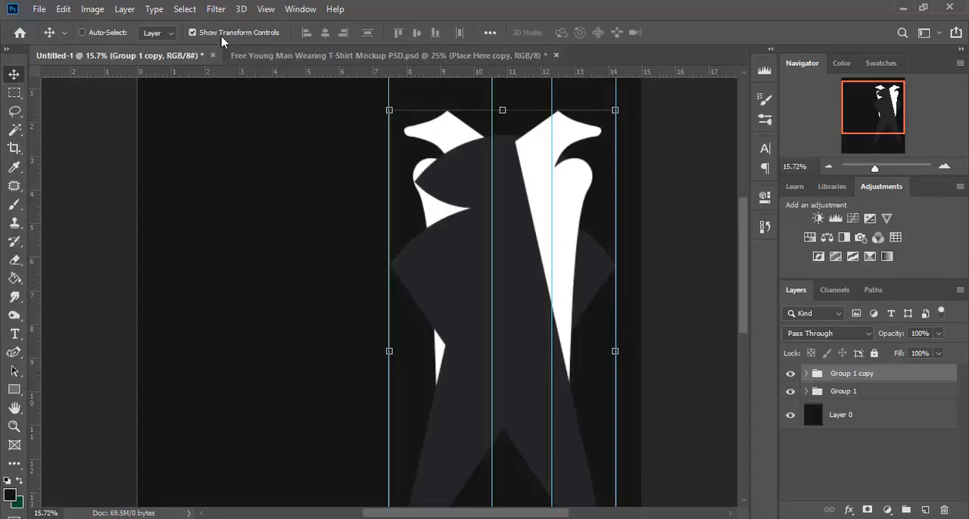
Step: Move the flipped group to the left half of the canvas as the mirrored counterpart of the original
drag(535, 282, 299, 281)
scroll(379, 277, down, 3)
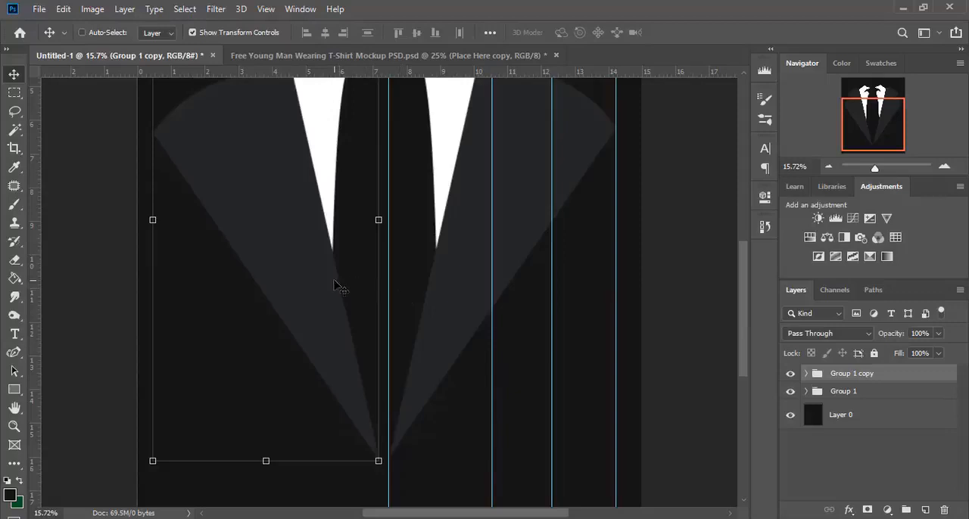
scroll(338, 285, down, 1)
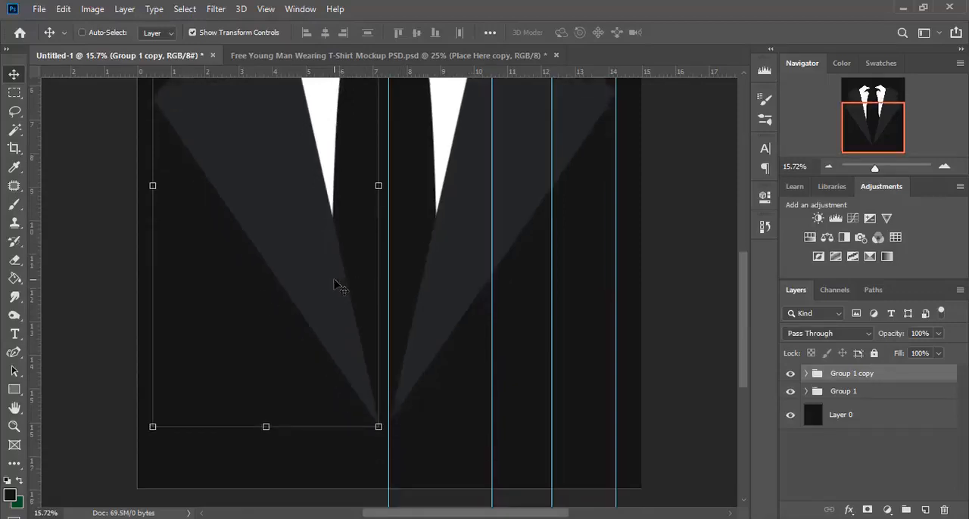
scroll(330, 284, up, 5)
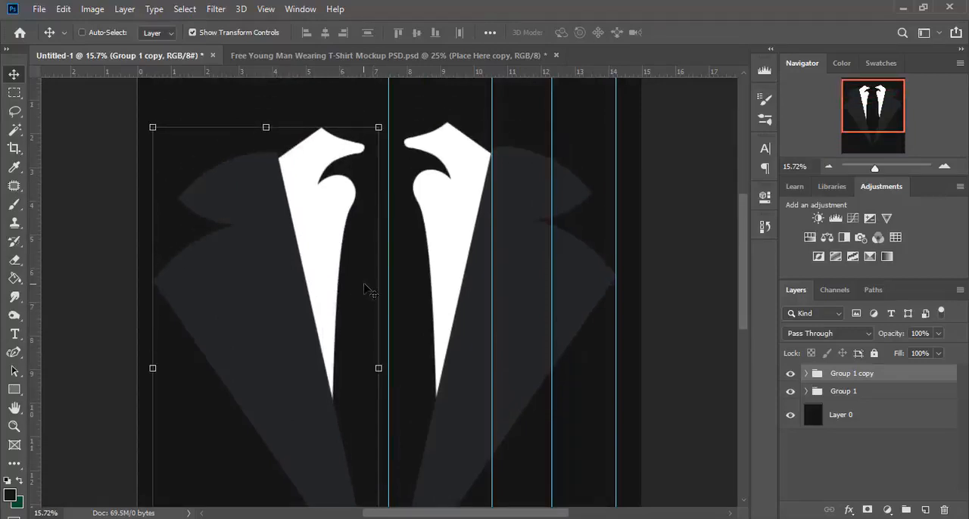
Step: Hide the transform controls and nudge the mirrored group slightly inward toward the centre guide
click(193, 32)
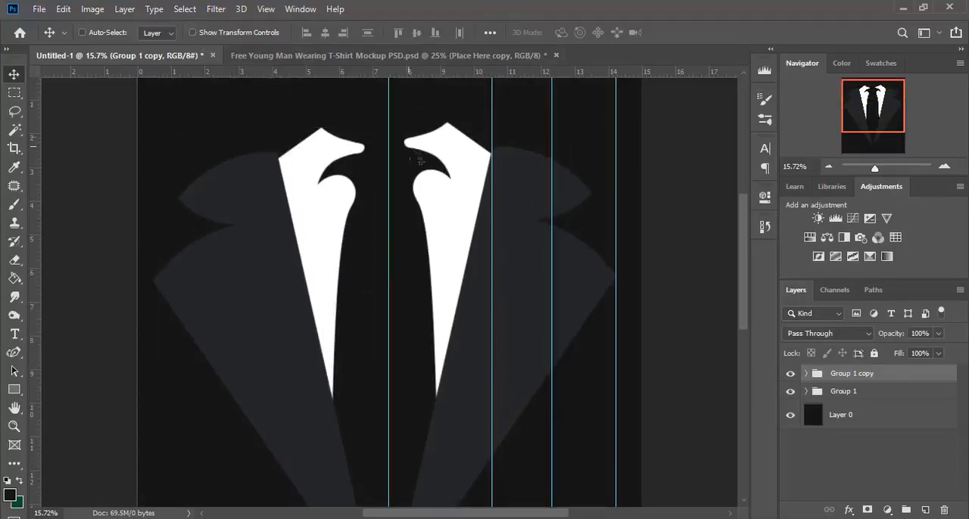
scroll(428, 228, down, 1)
scroll(454, 227, down, 4)
scroll(459, 234, up, 1)
scroll(404, 260, down, 1)
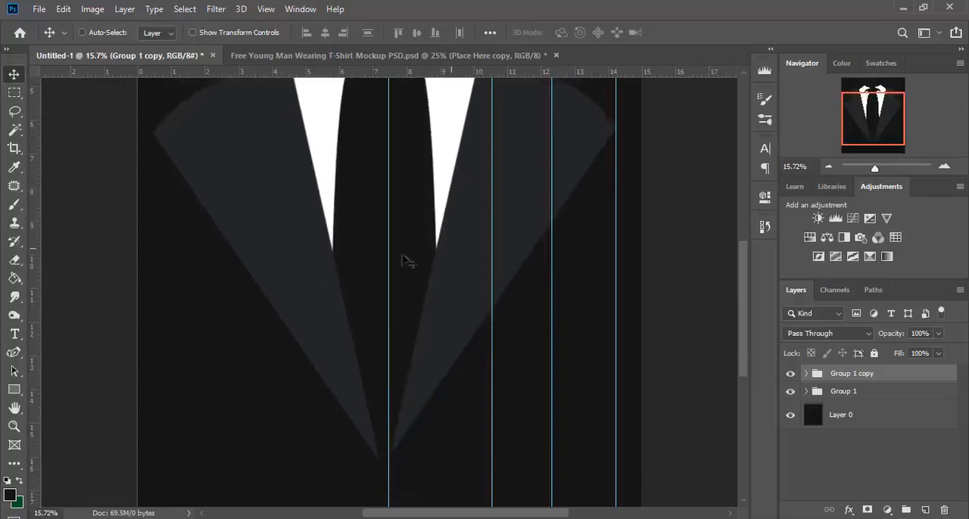
scroll(299, 263, up, 2)
scroll(503, 233, down, 2)
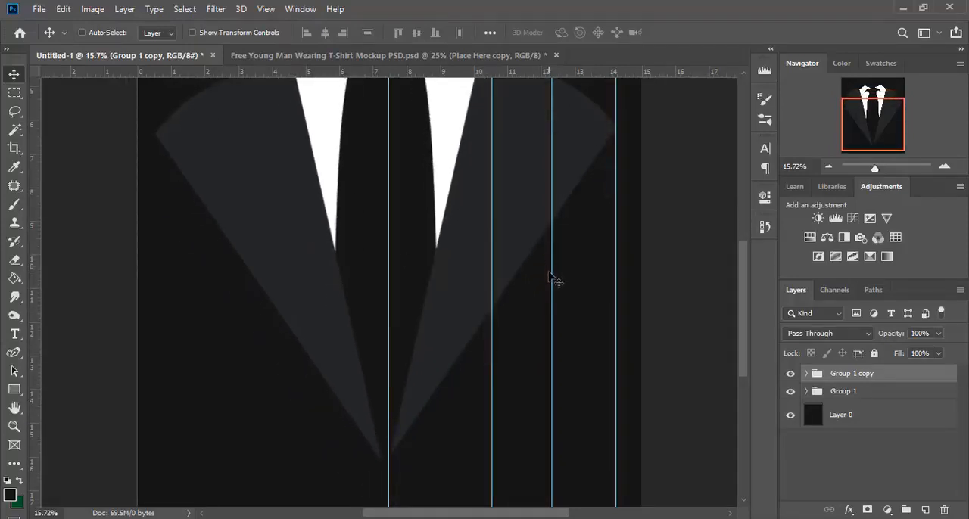
scroll(490, 244, up, 2)
scroll(490, 244, up, 4)
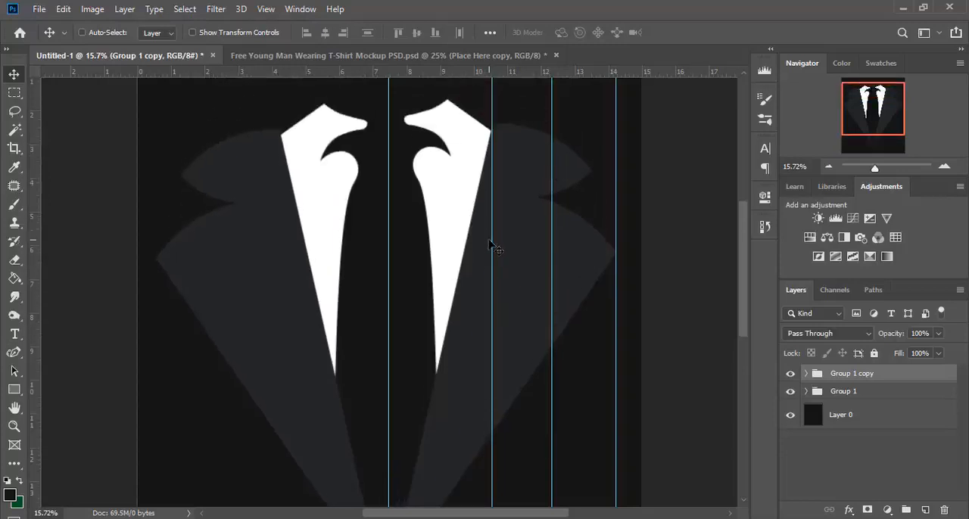
Step: Place a horizontal guide just above the white collar tips and nudge the mirrored group up level with the original
drag(475, 76, 462, 143)
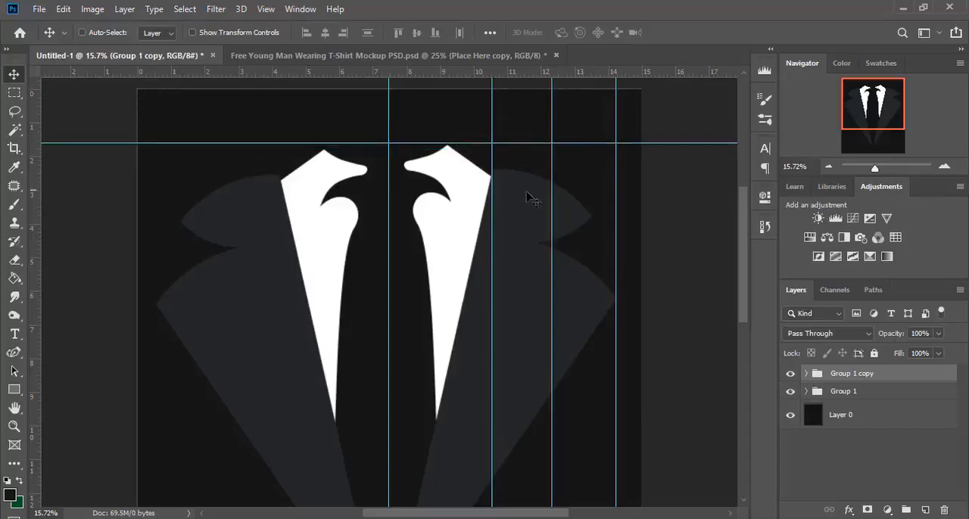
key(shift+Up)
key(shift+Up)
key(shift+Up)
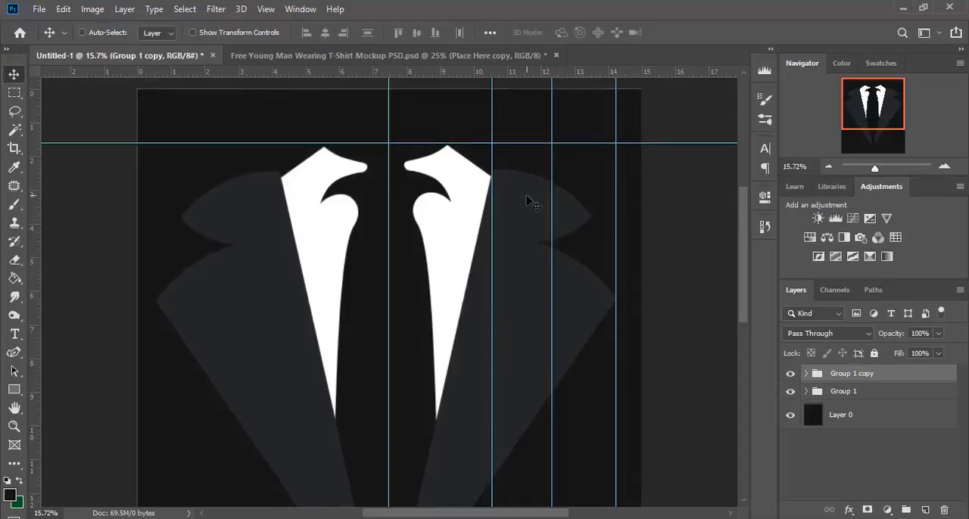
key(shift+Up)
key(shift+Up)
key(shift+Down)
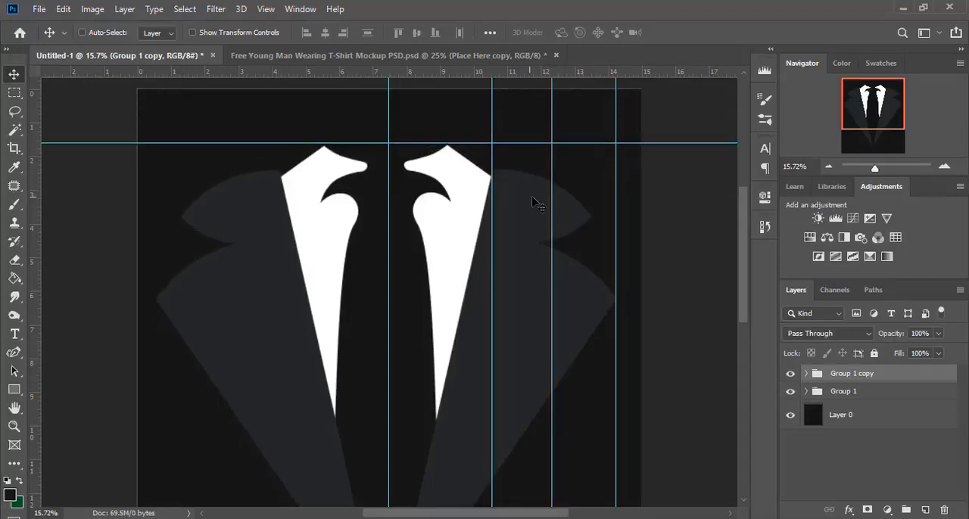
Step: Remove the horizontal guide above the collar tips
scroll(507, 202, down, 1)
drag(523, 119, 524, 71)
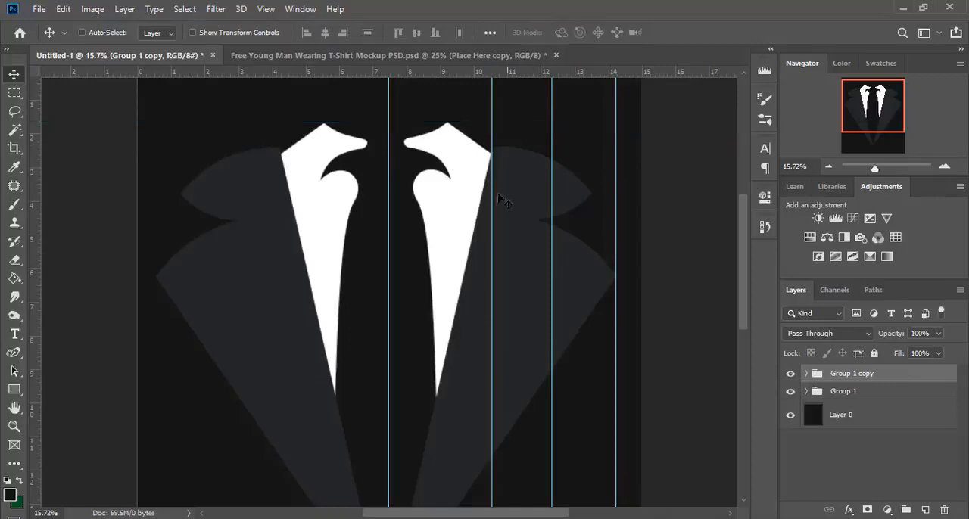
scroll(500, 257, down, 2)
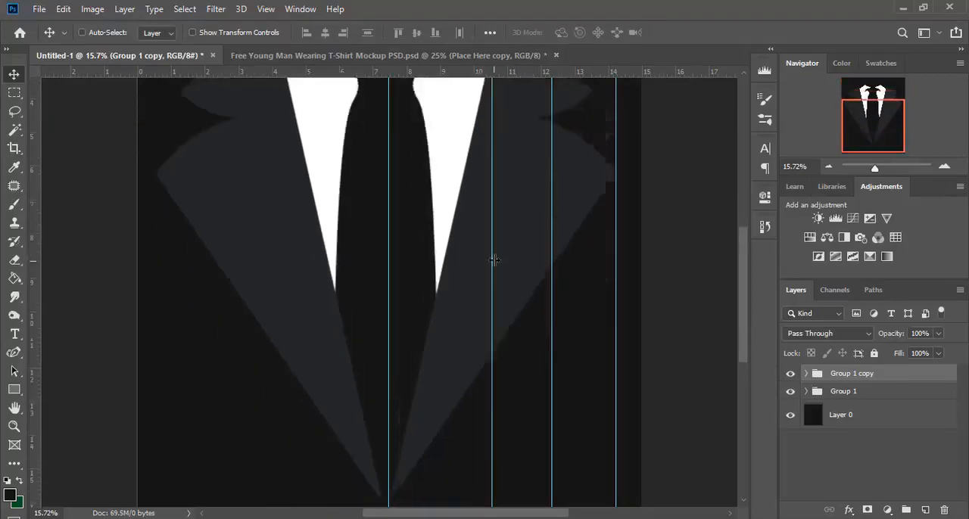
Step: Remove the three vertical guides over the right lapel, keeping only the centre guide
scroll(502, 264, up, 3)
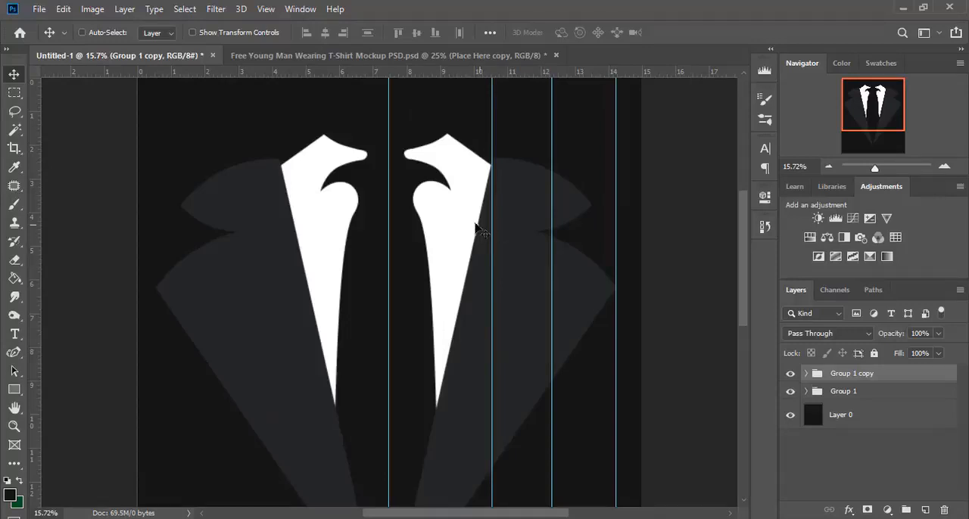
drag(492, 204, 118, 183)
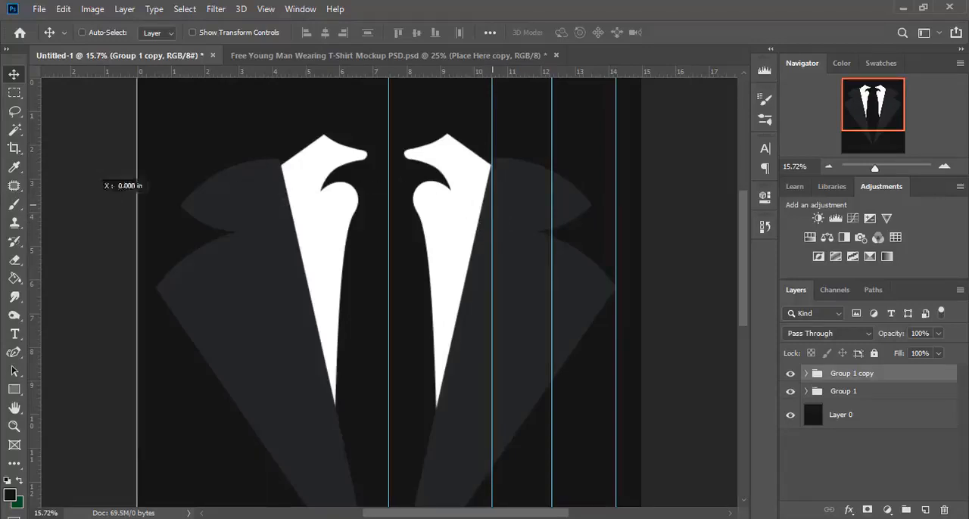
drag(554, 178, 13, 138)
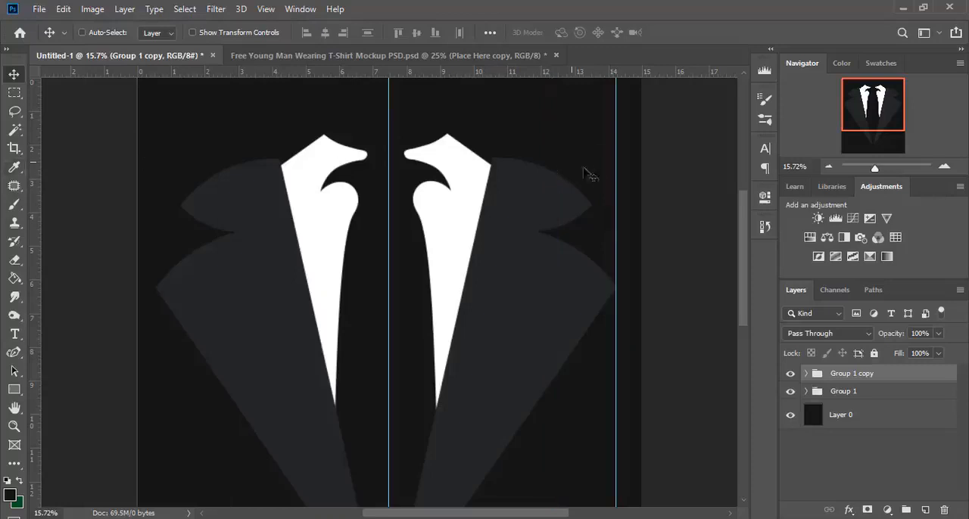
drag(617, 170, 22, 106)
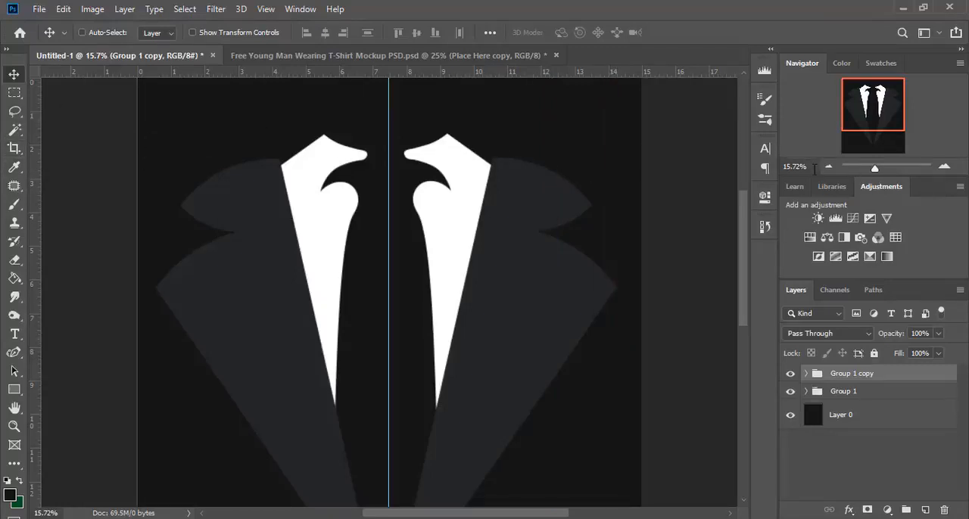
Step: With the Pen tool, draw a curve about 260 by 292 px on the right white collar, from its inner notch to its outer upper edge
text(10)
key(Return)
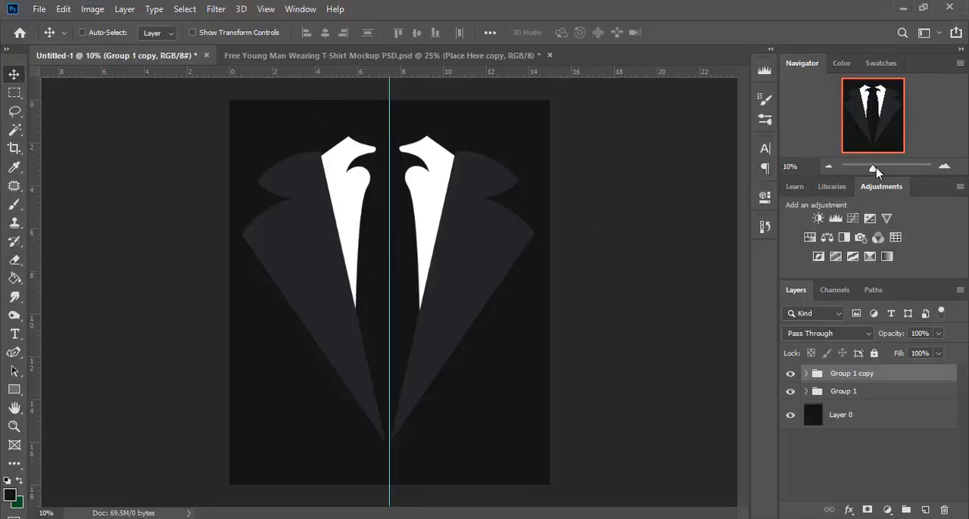
drag(874, 169, 882, 168)
scroll(623, 212, up, 10)
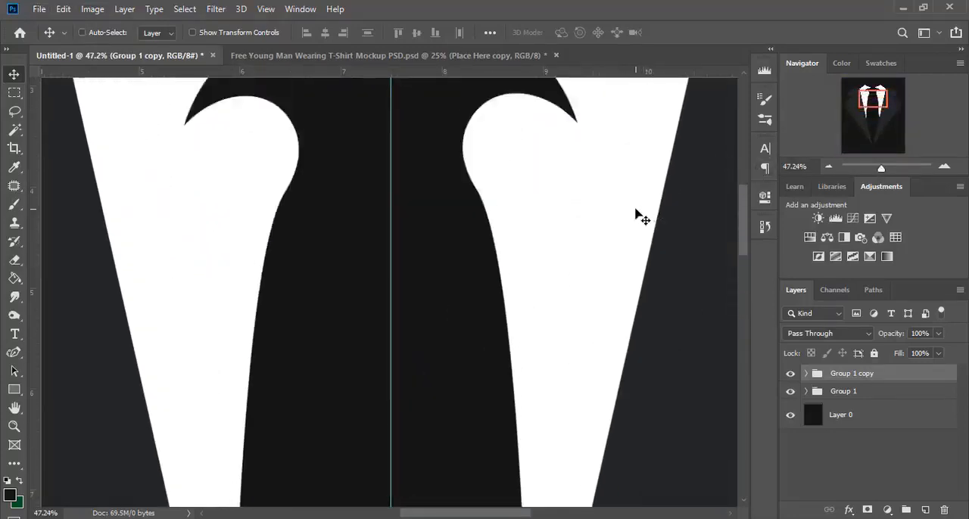
scroll(636, 214, up, 3)
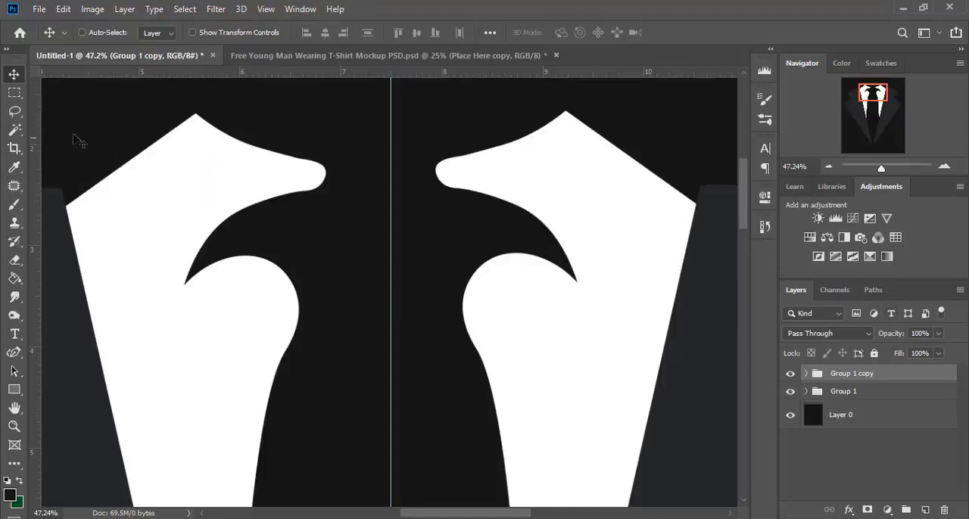
click(15, 353)
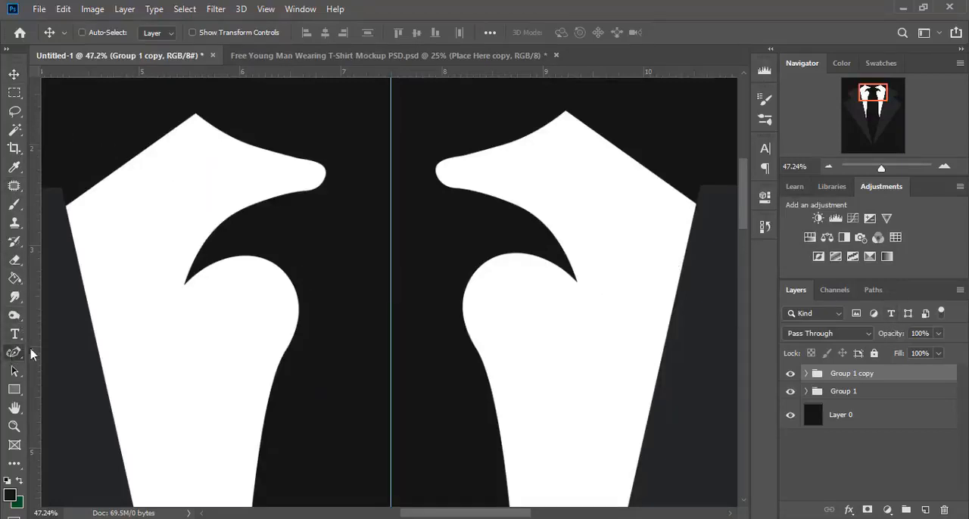
right_click(12, 355)
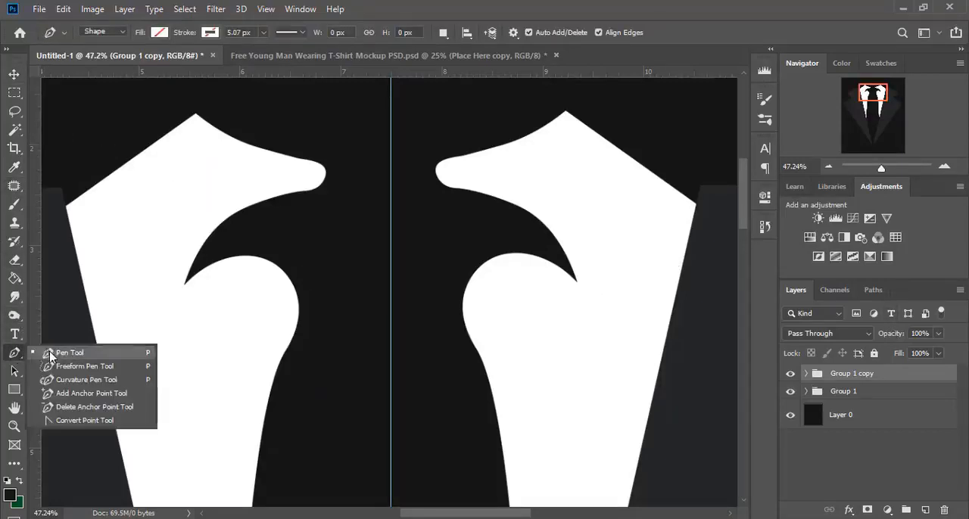
click(51, 355)
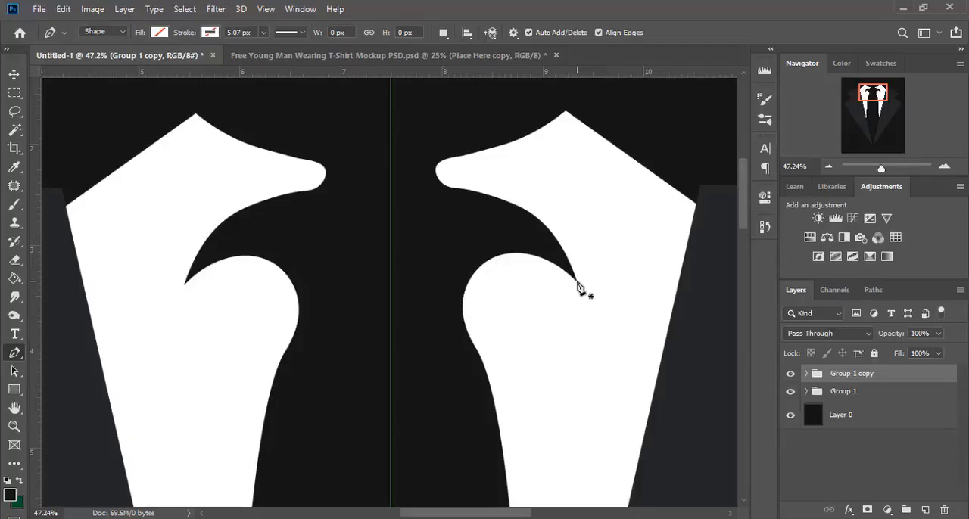
click(922, 402)
click(806, 391)
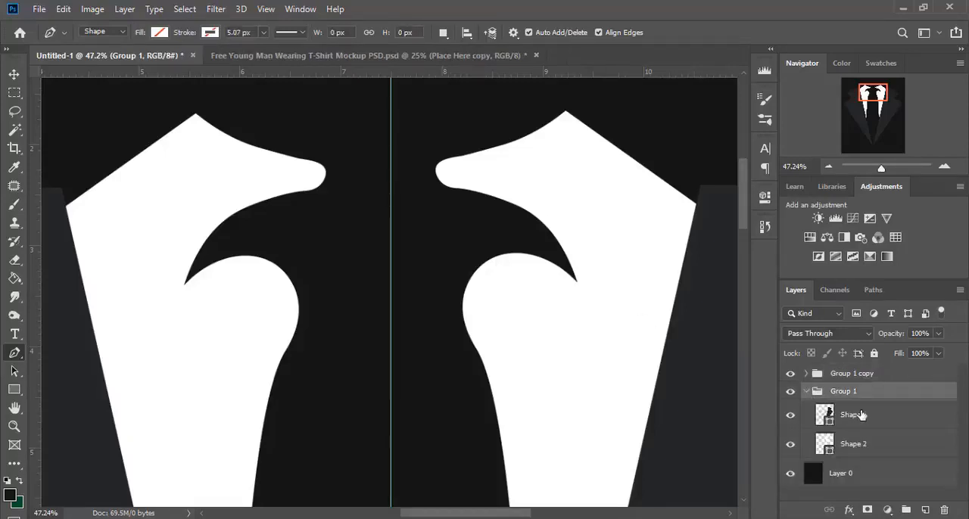
click(856, 416)
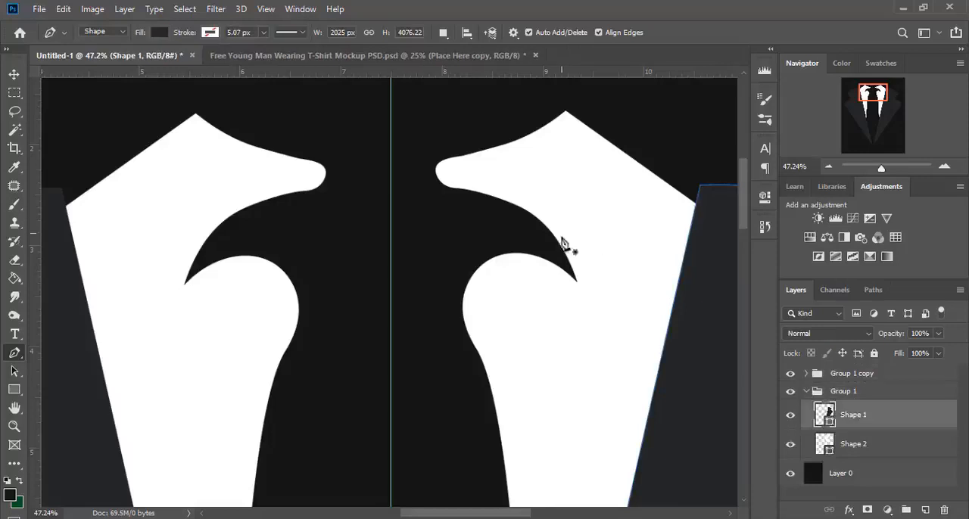
click(577, 280)
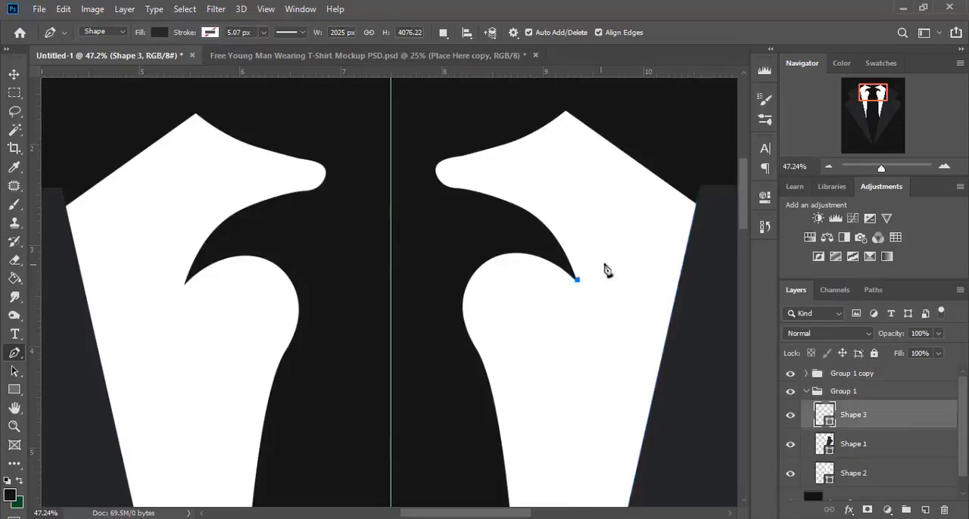
click(665, 184)
drag(668, 189, 684, 181)
drag(703, 172, 725, 166)
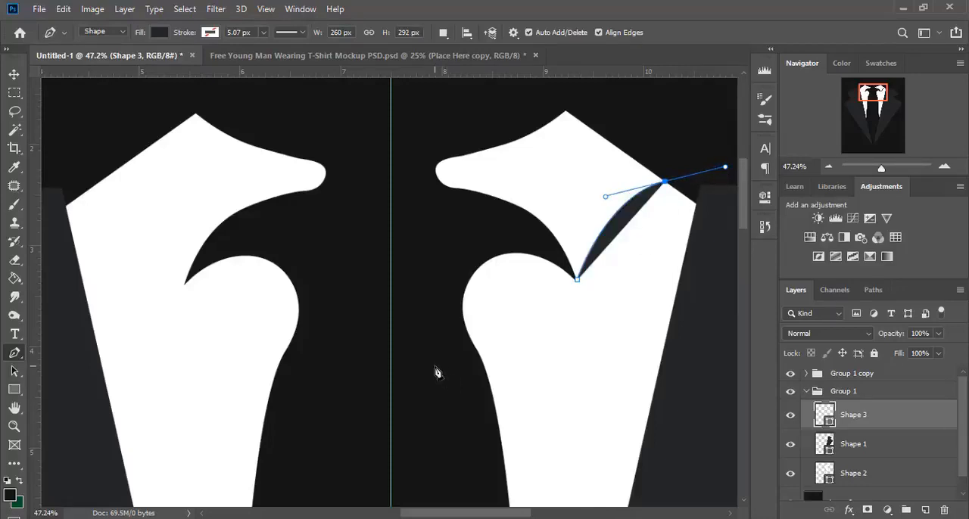
Step: Set the collar curve to no fill with a black stroke
click(162, 34)
click(96, 60)
click(211, 34)
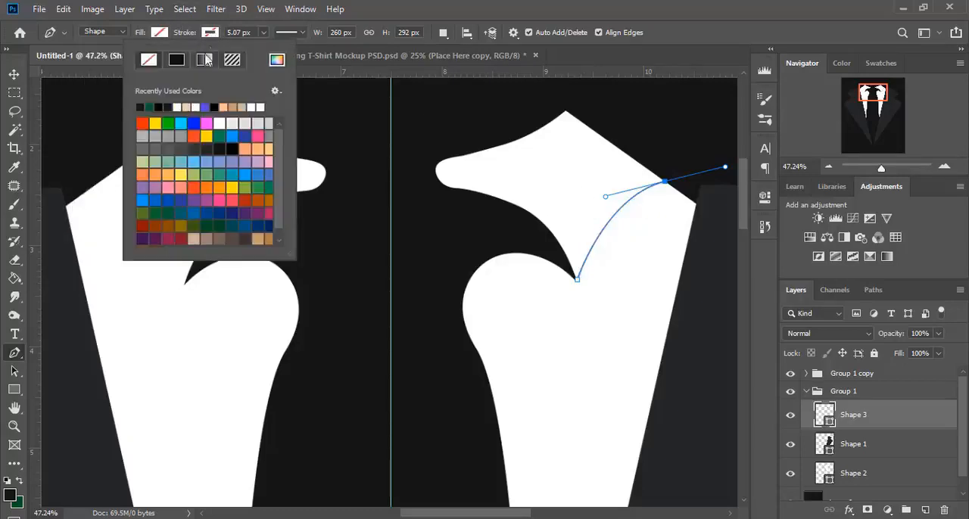
click(217, 107)
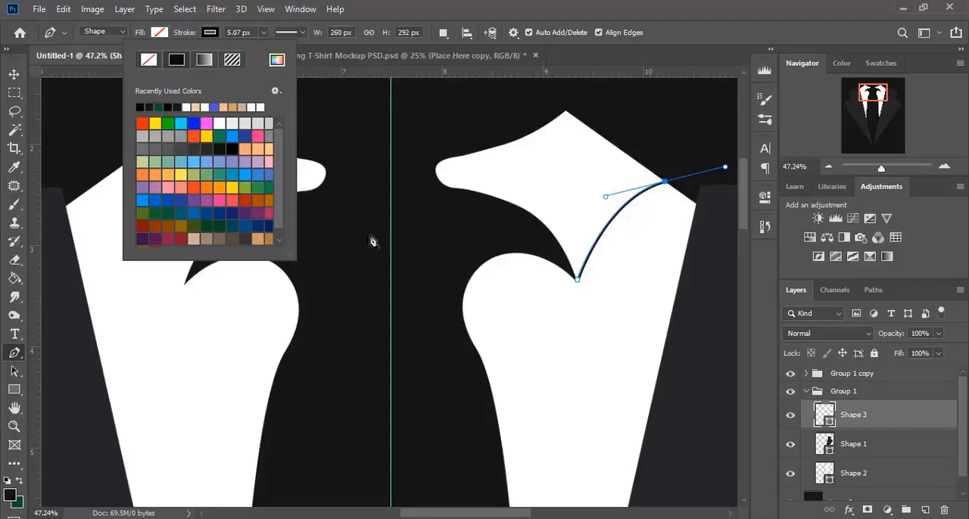
Step: Enable a drop shadow in the layer style of the collar curve and bring up the shadow's settings
right_click(896, 416)
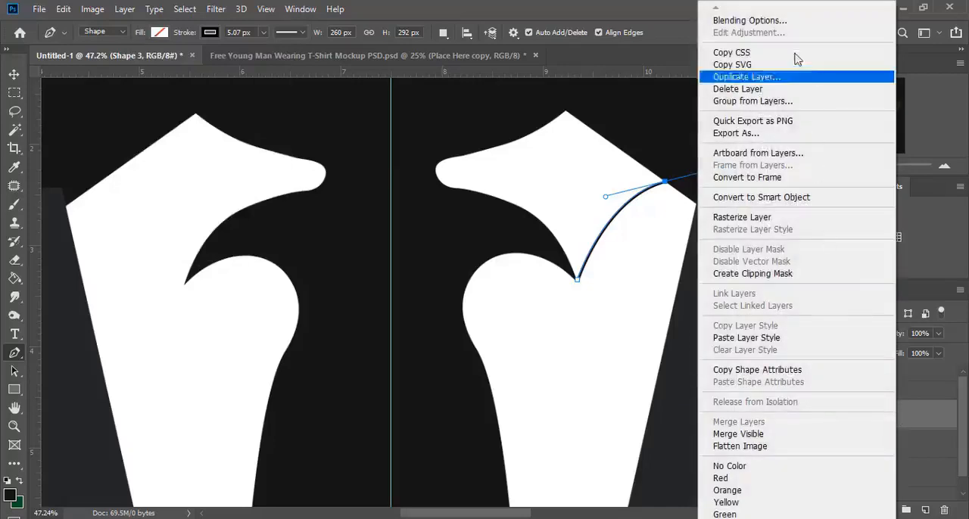
click(791, 20)
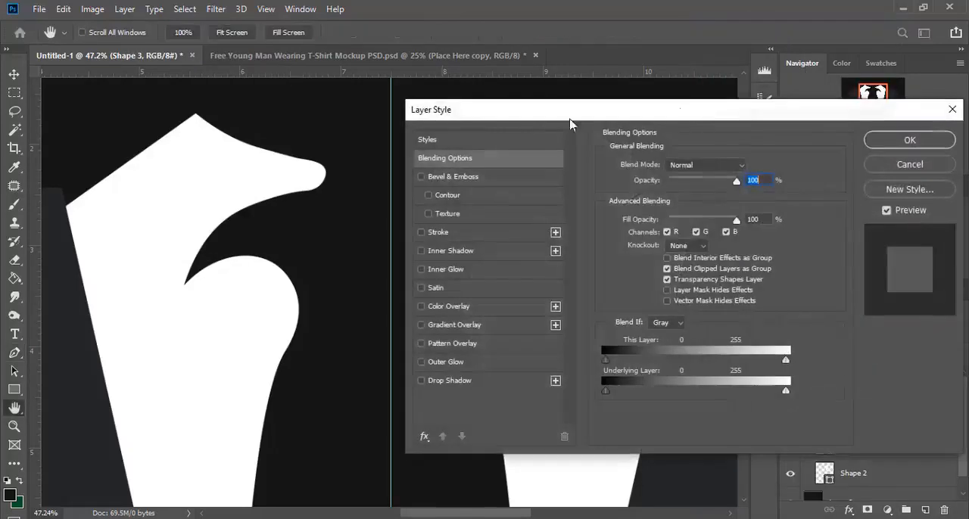
drag(534, 118, 711, 100)
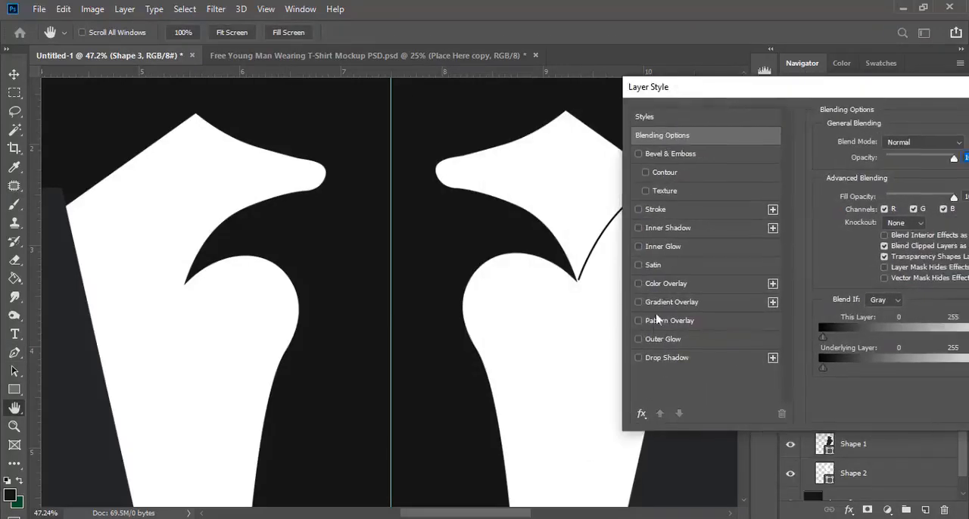
click(639, 357)
click(656, 361)
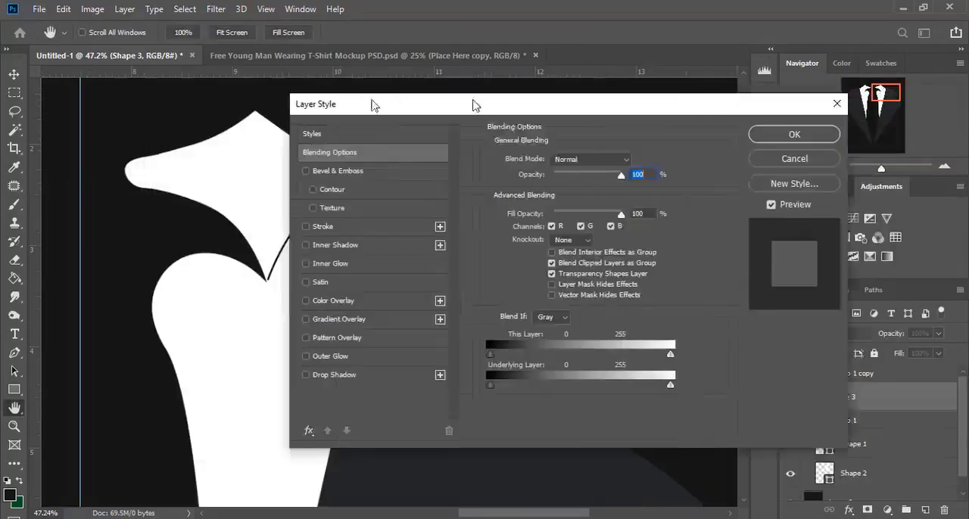
drag(371, 101, 628, 76)
click(558, 347)
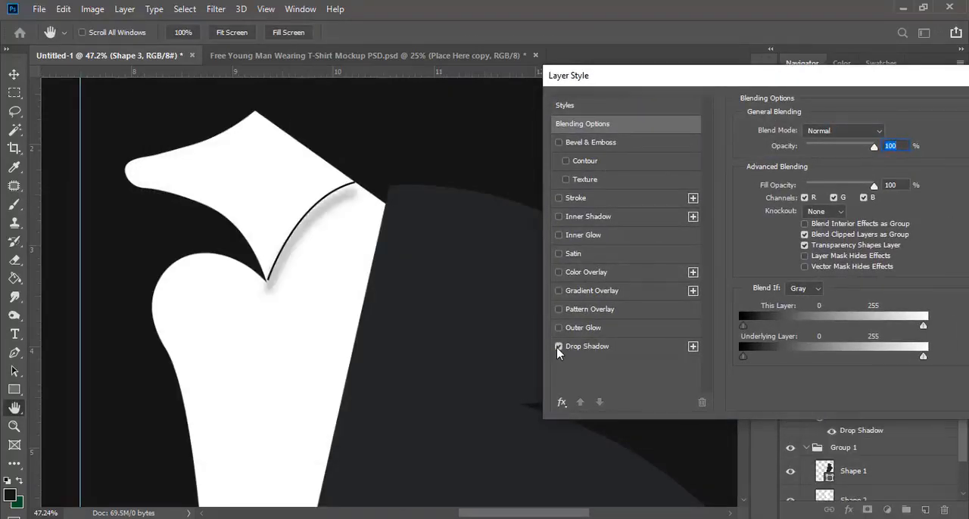
click(578, 353)
drag(652, 95, 527, 109)
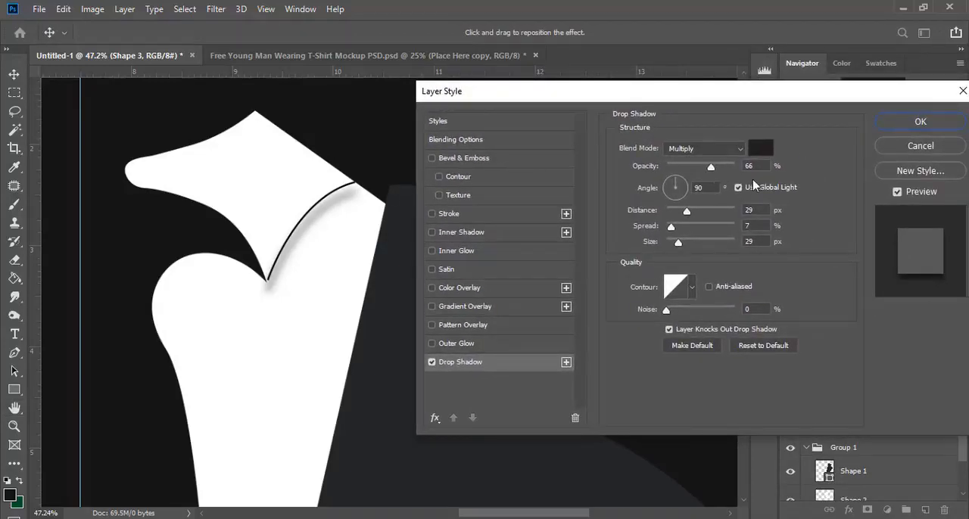
Step: Set the curve's drop shadow to 95% opacity, 139° angle, 17 px distance, 17% spread and 57 px size, and apply it
drag(711, 168, 724, 168)
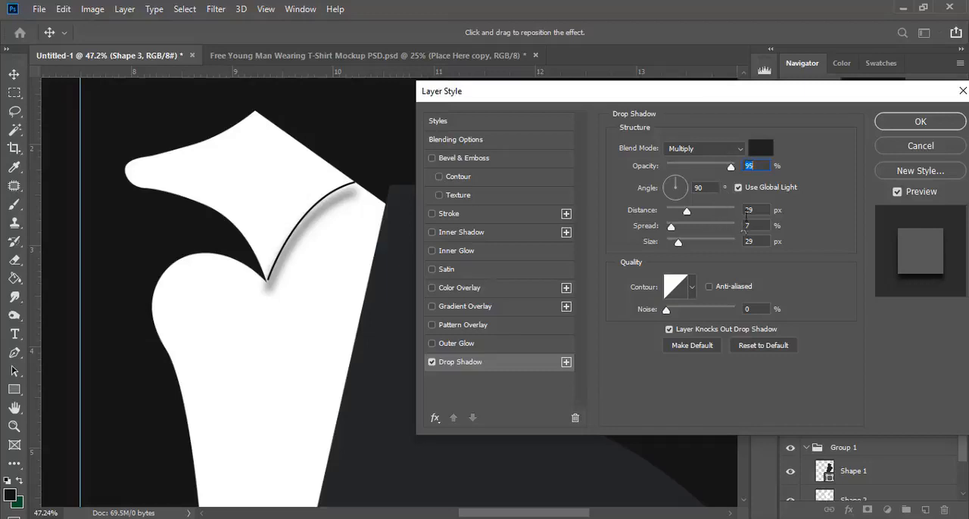
click(757, 212)
text(24)
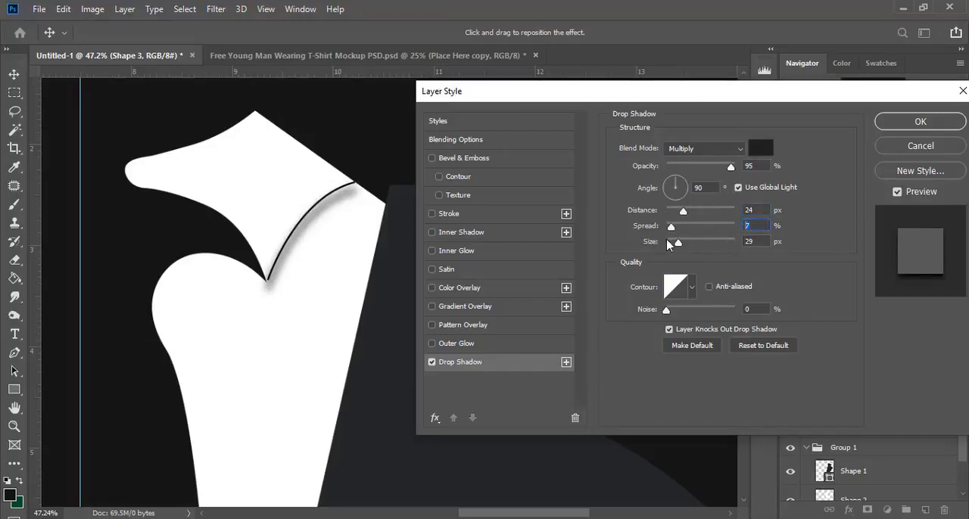
text(17)
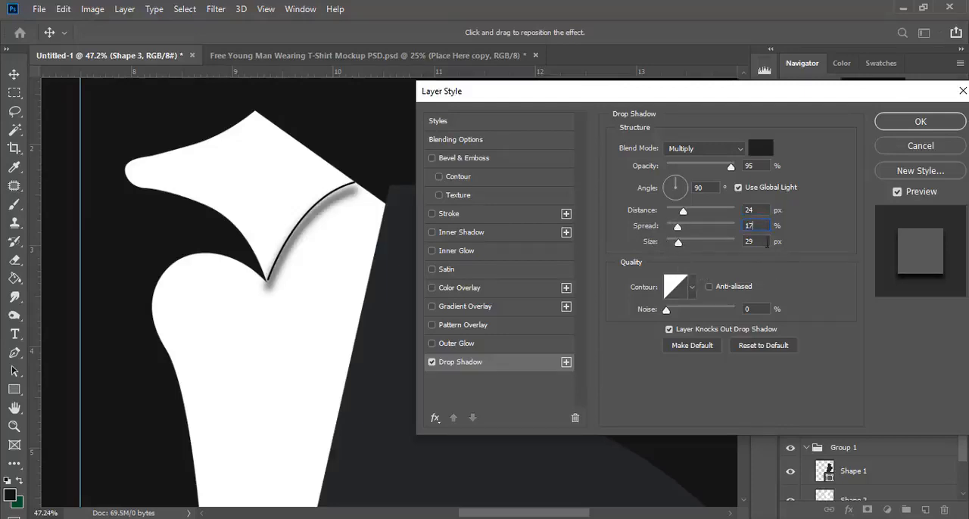
text(51)
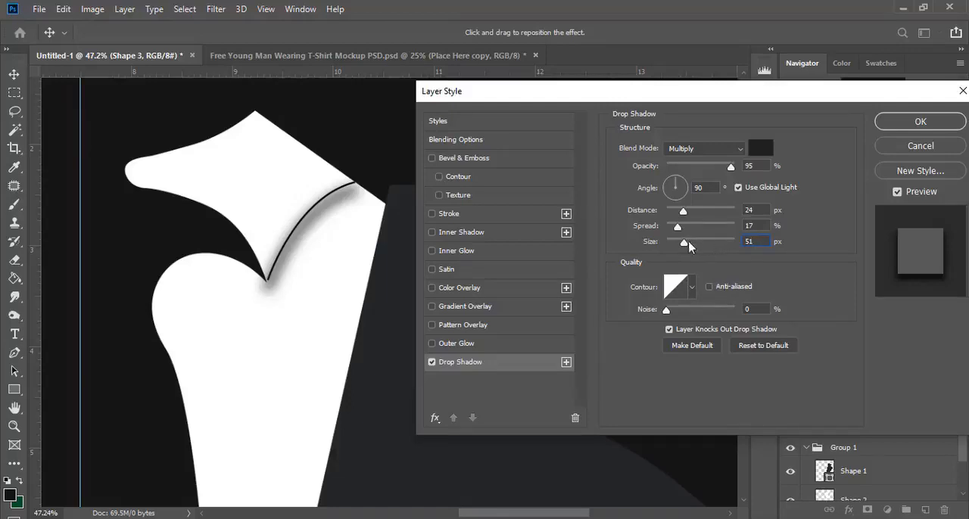
drag(684, 248, 686, 244)
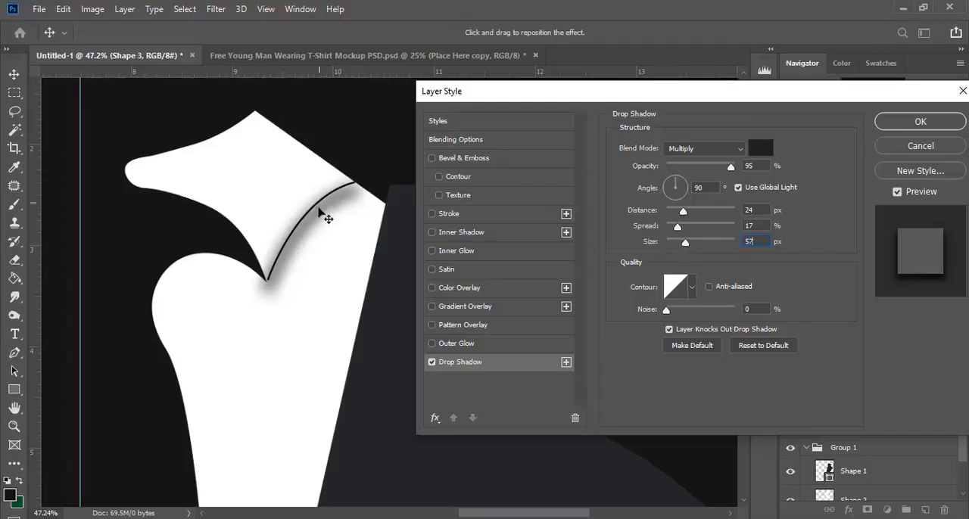
drag(325, 215, 326, 217)
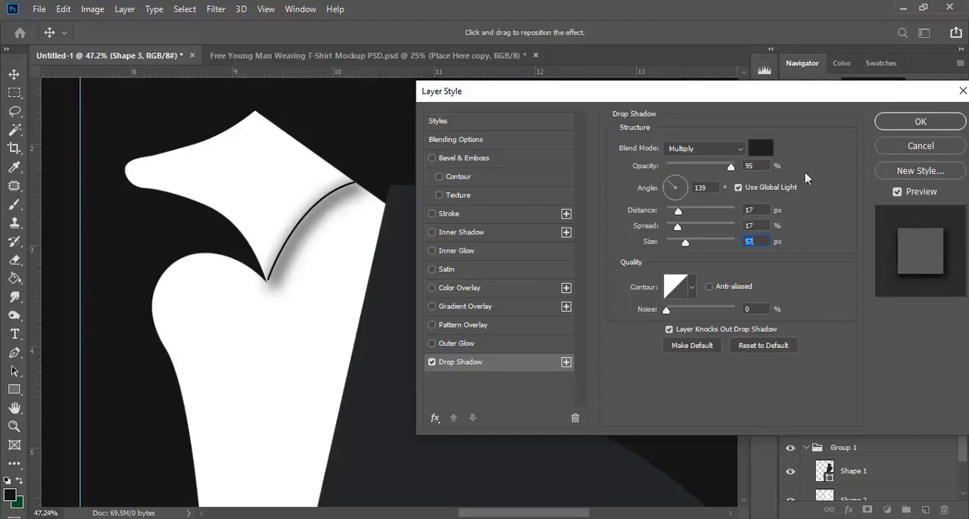
click(921, 121)
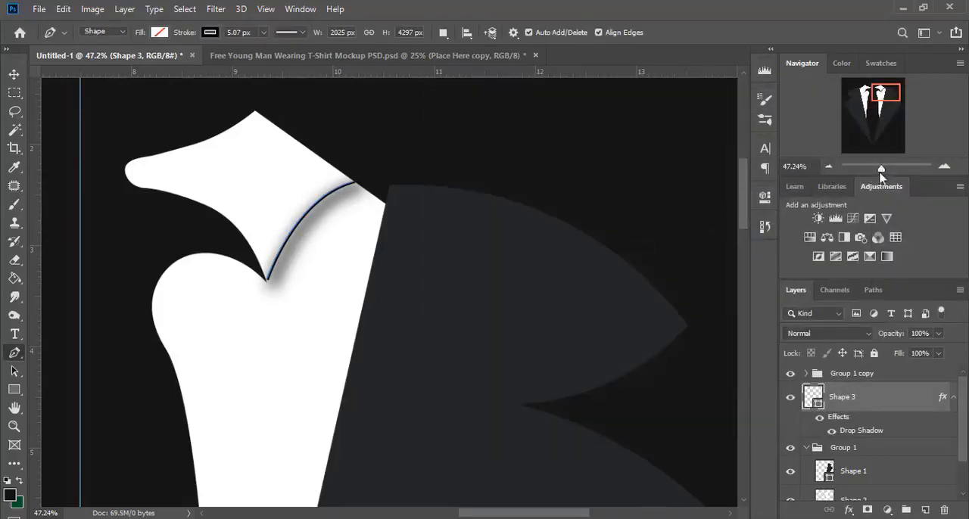
Step: Duplicate the layer of the shadowed collar curve
drag(882, 171, 882, 171)
drag(901, 399, 926, 490)
drag(580, 516, 509, 515)
drag(715, 219, 403, 219)
click(194, 191)
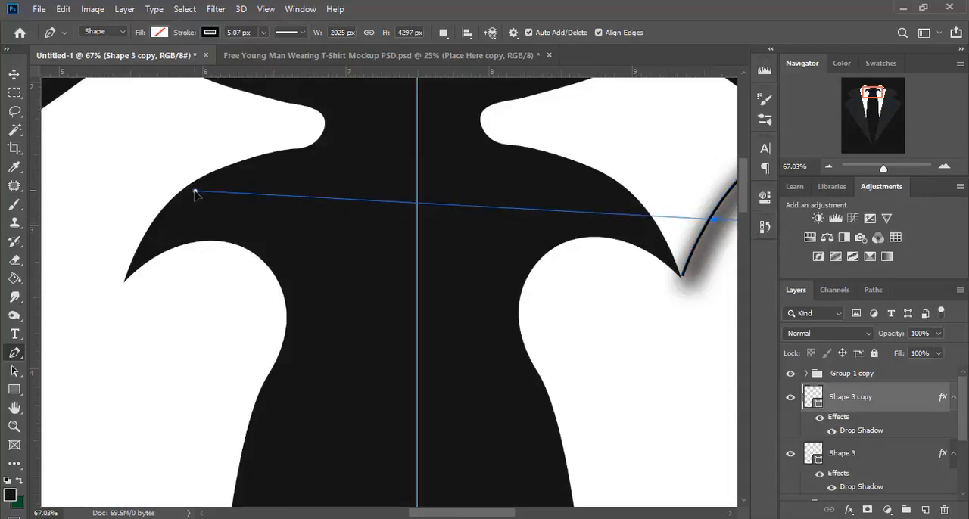
key(ctrl+z)
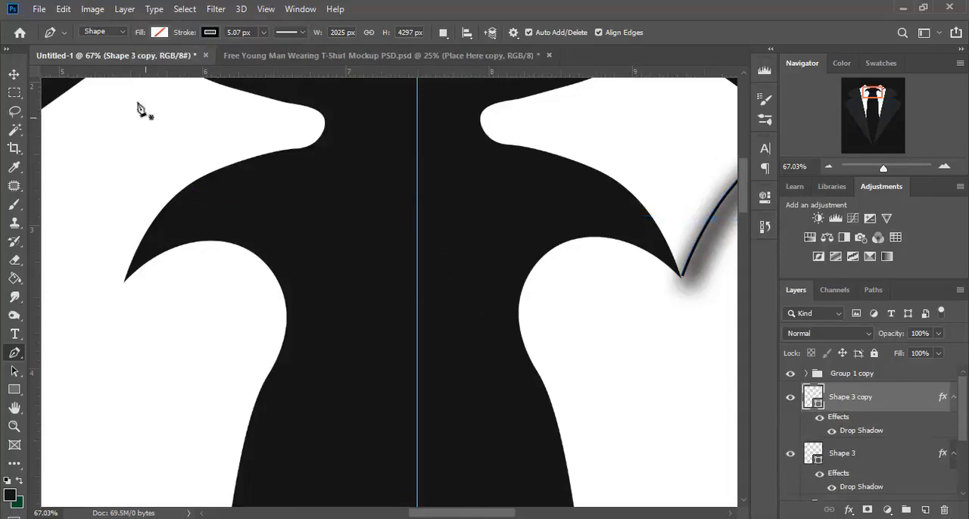
Step: Move the duplicated curve onto the left white collar and place its layer above Group 1 copy
click(13, 74)
drag(712, 229, 128, 249)
drag(887, 391, 883, 365)
Step: Show the transform controls, flip the duplicated curve horizontally and fit it between the left collar's notch and outer upper edge
drag(505, 517, 473, 517)
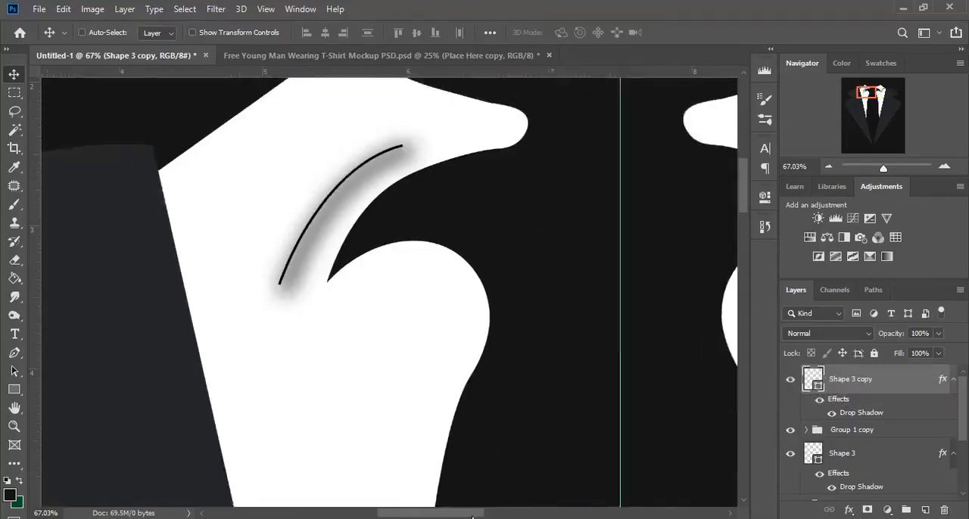
scroll(318, 273, up, 2)
click(217, 32)
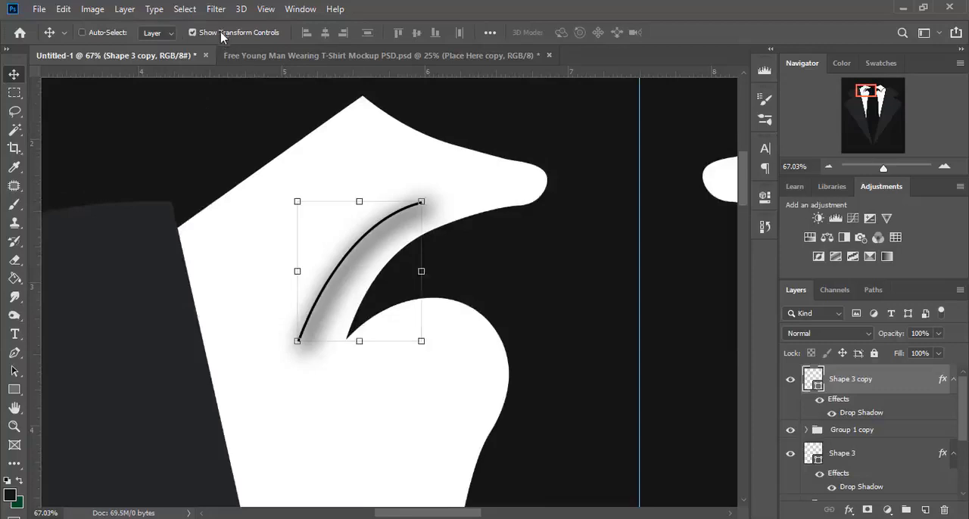
drag(421, 270, 143, 272)
drag(260, 263, 306, 265)
drag(190, 198, 213, 202)
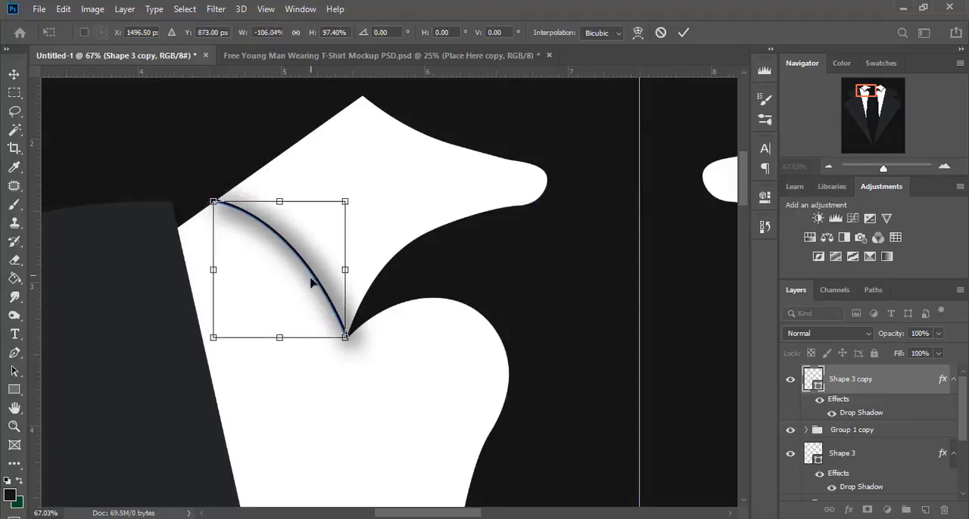
key(Return)
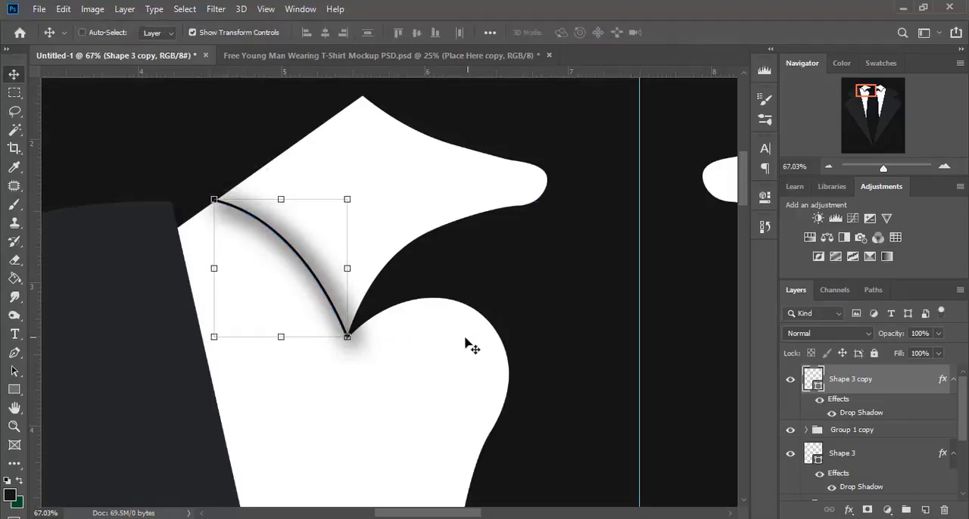
Step: Set the drop shadow angle of the left collar's curve to 50° and apply it
double_click(861, 414)
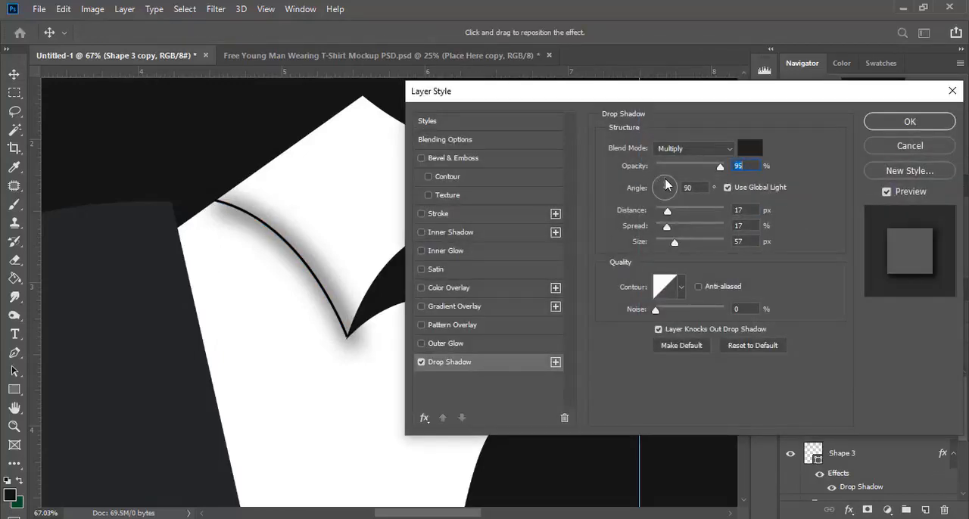
key(Tab)
click(669, 180)
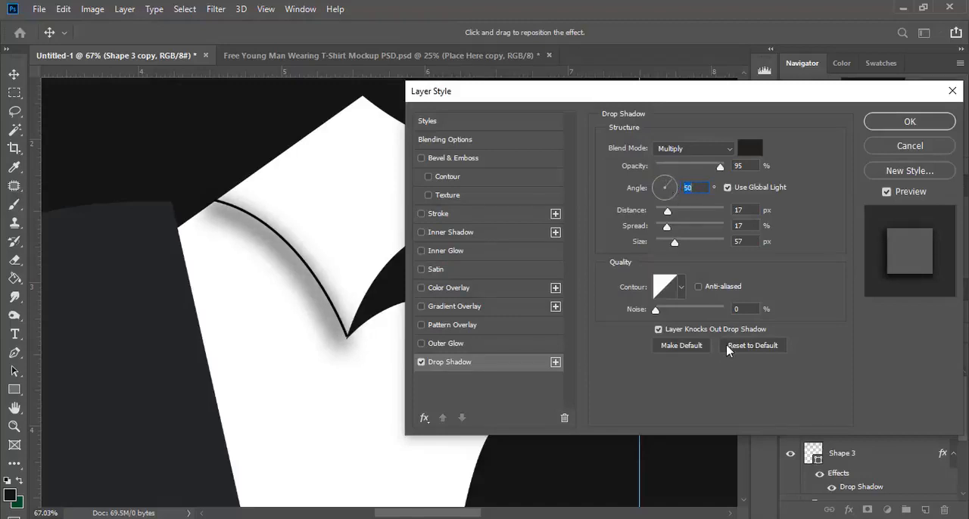
key(Return)
Step: Hide the transform controls and remove the vertical centre guide from the canvas
drag(433, 517, 490, 517)
click(806, 167)
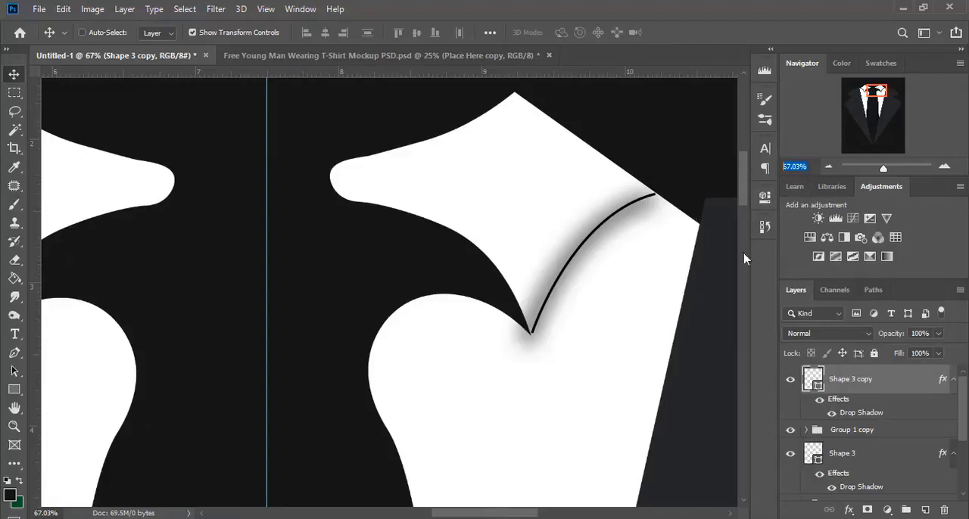
text(25)
key(Return)
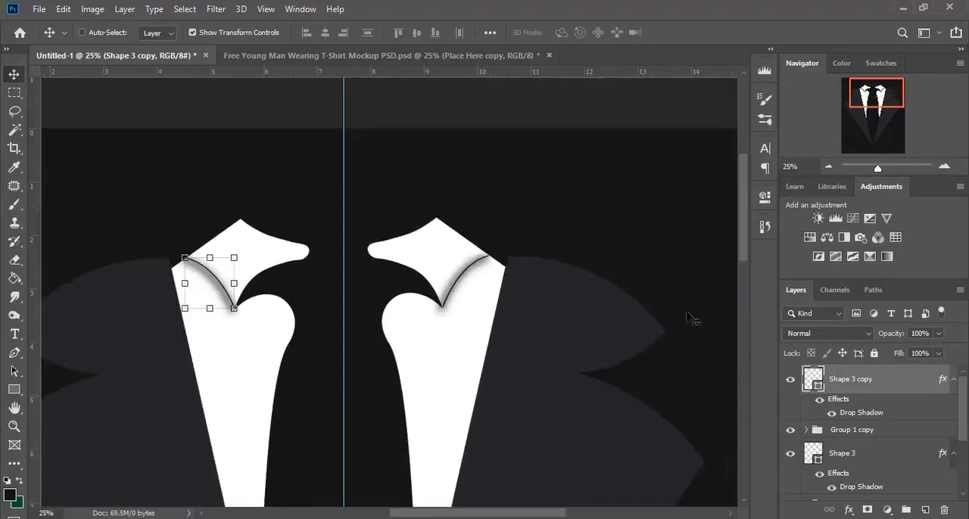
click(192, 32)
scroll(424, 292, down, 2)
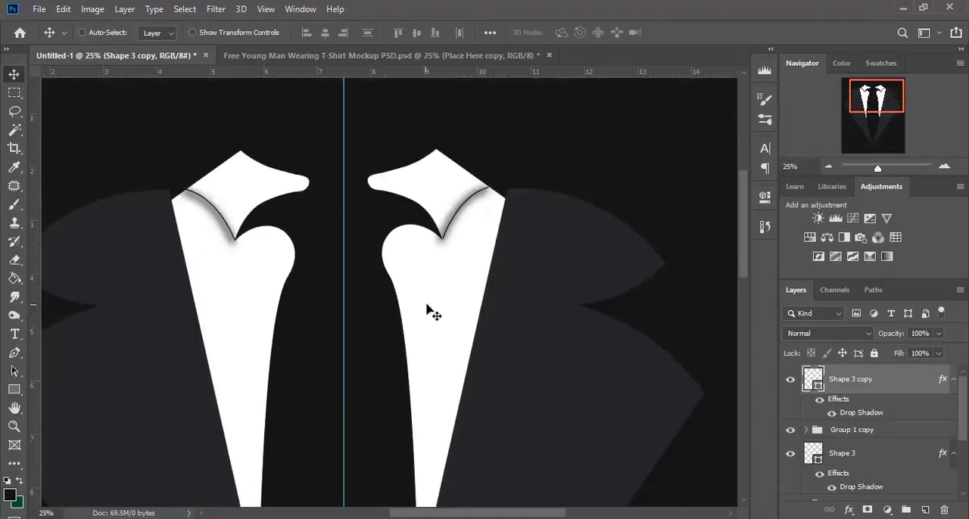
click(807, 167)
text(15)
key(Return)
scroll(454, 340, down, 3)
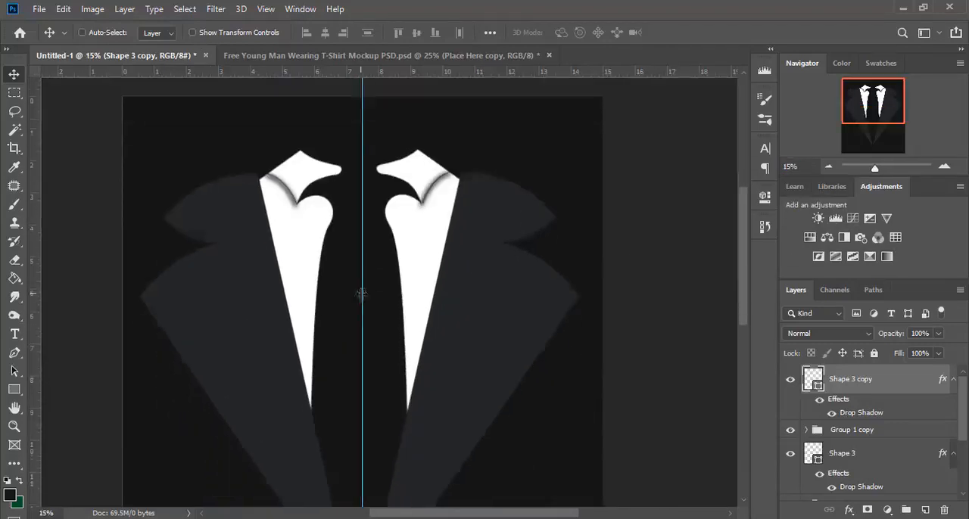
scroll(409, 363, up, 1)
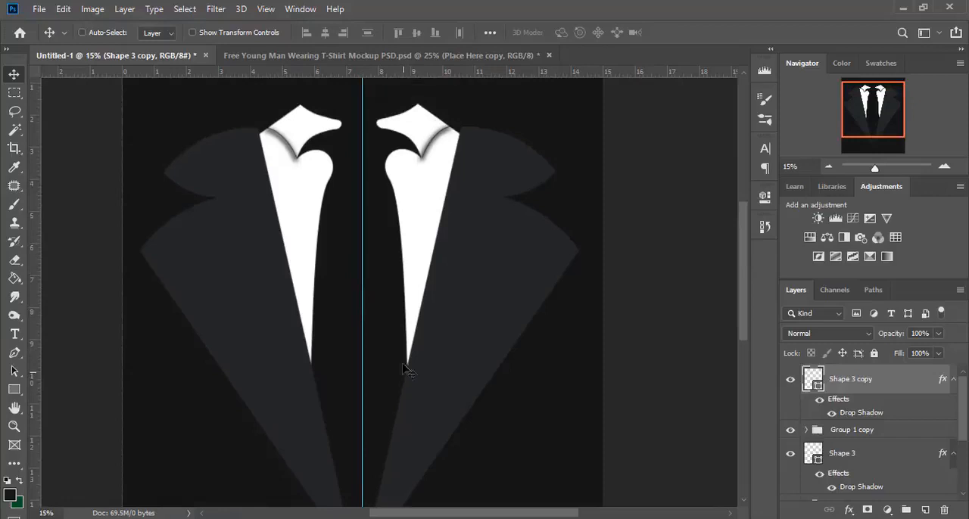
drag(363, 101, 30, 94)
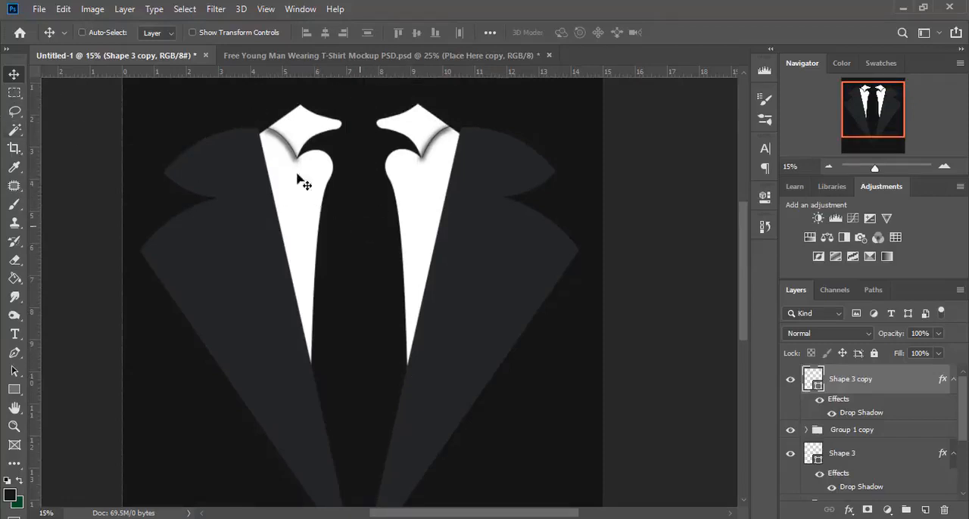
Step: Save the design in Photoshop format as 4 in the tutorial folder inside tshirt-2
click(39, 9)
click(58, 159)
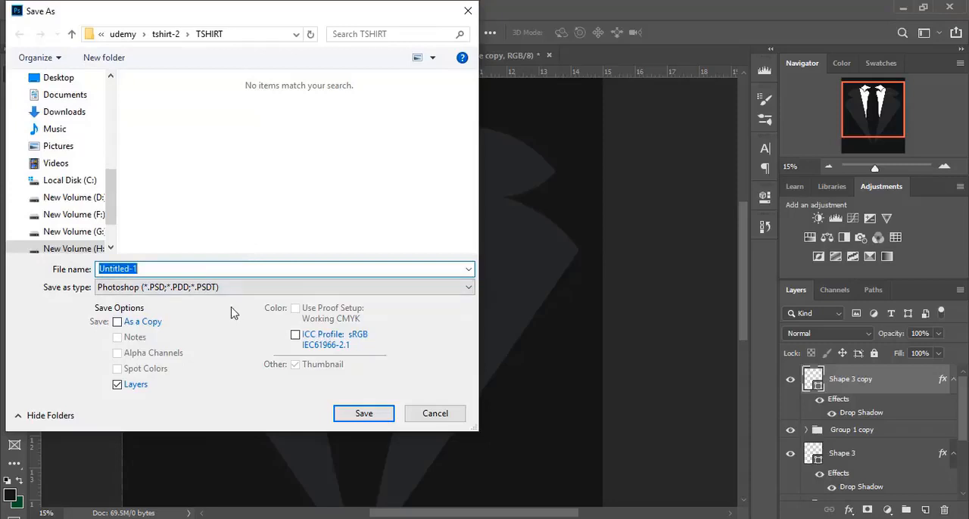
click(168, 35)
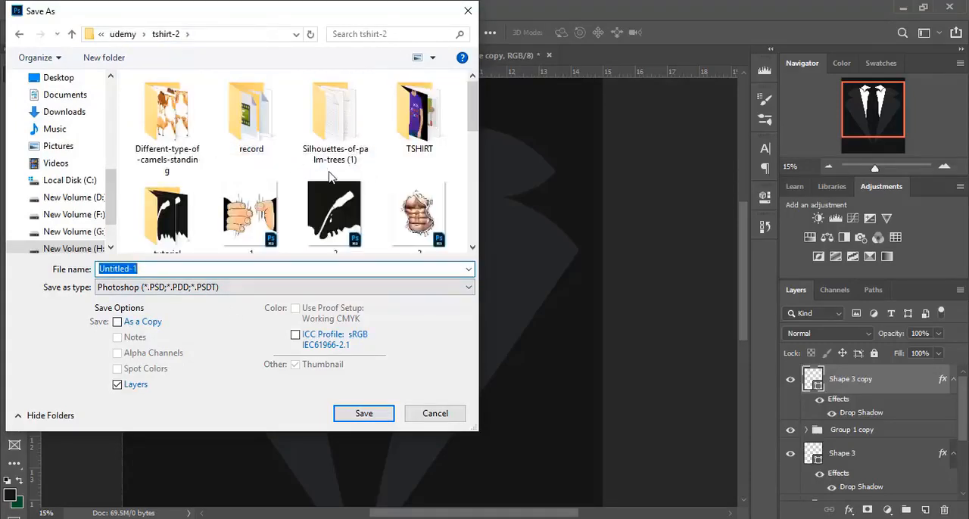
double_click(186, 218)
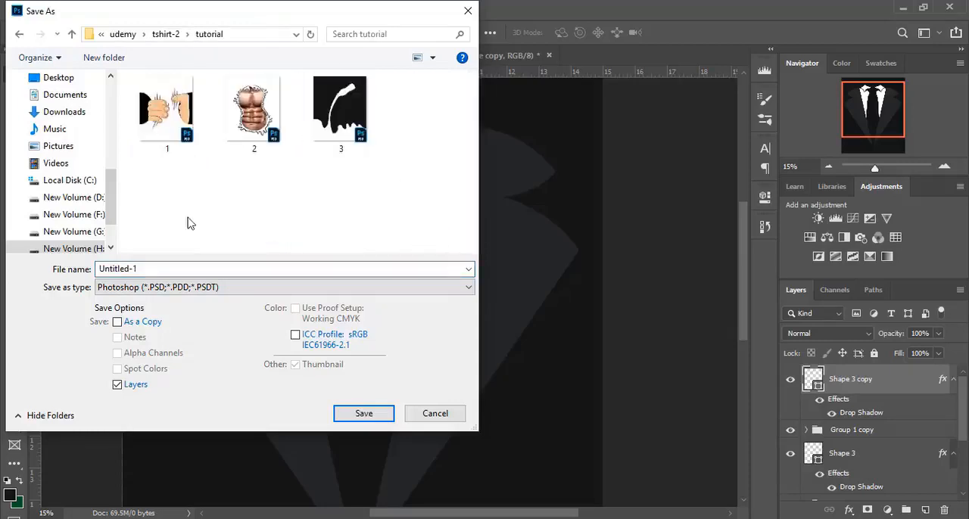
double_click(245, 270)
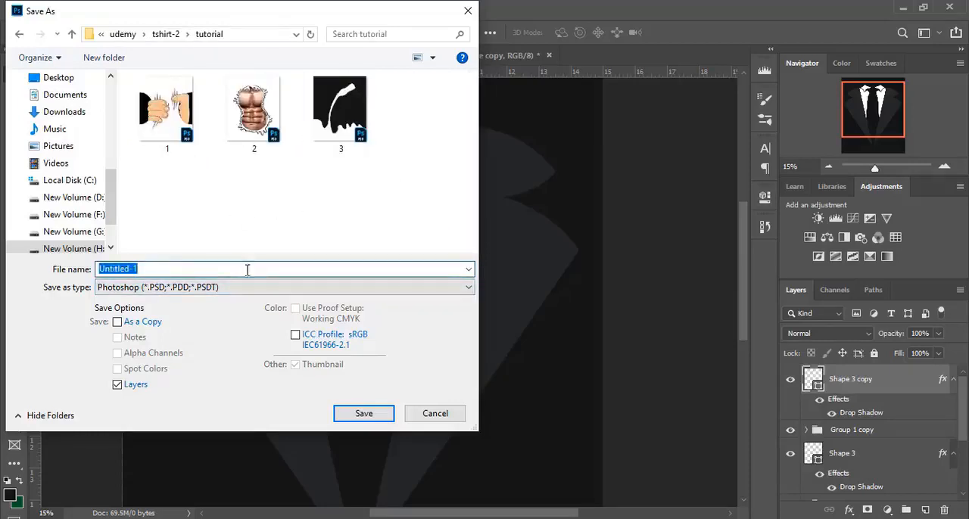
text(4)
key(Return)
Step: Save a PNG copy of the design with its black background as 4, using the large file size option
click(38, 9)
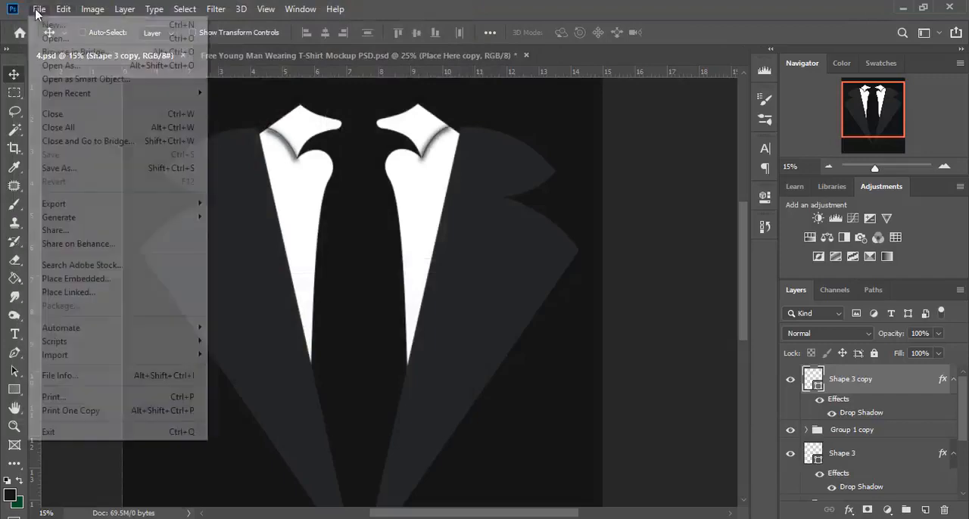
click(77, 168)
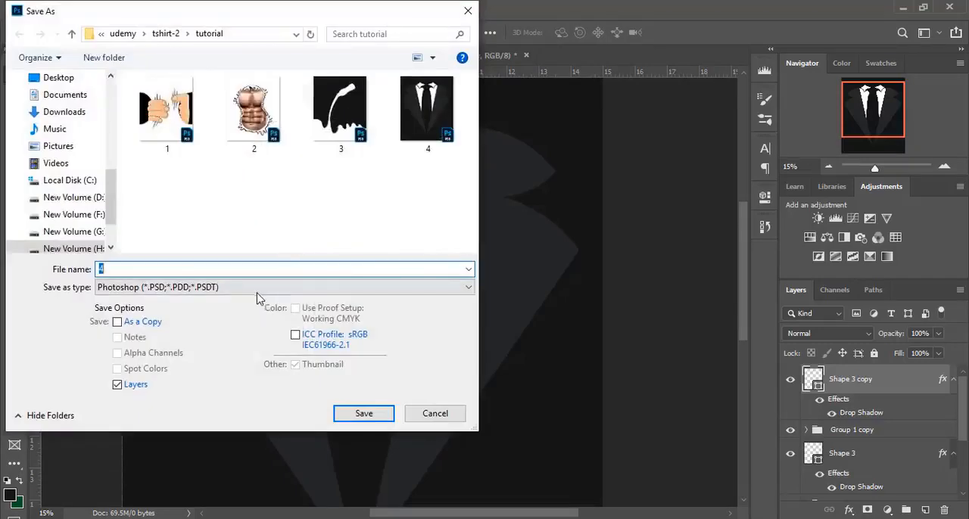
click(255, 288)
click(182, 484)
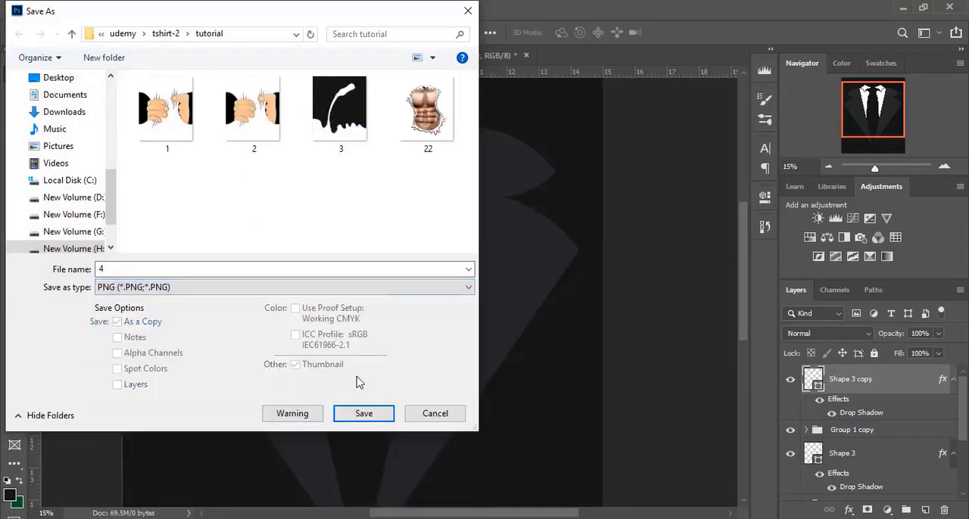
click(364, 413)
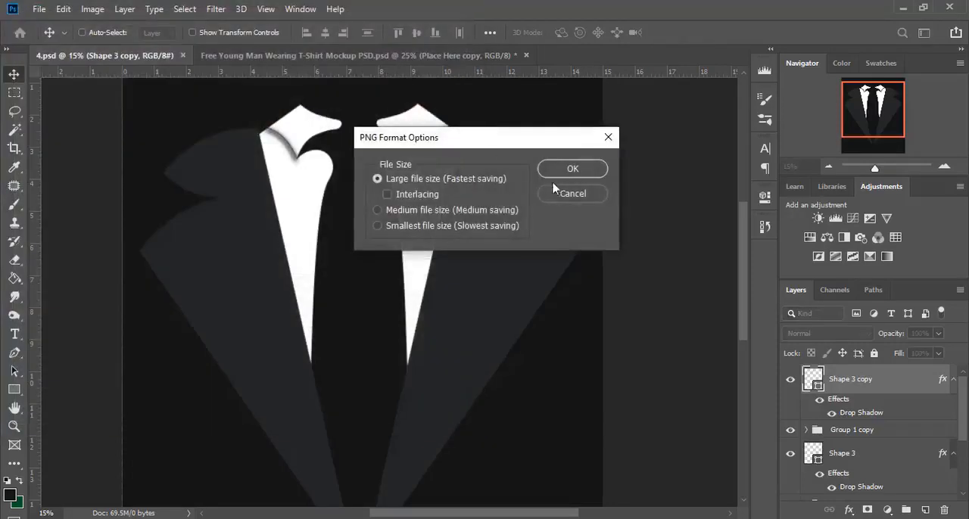
click(573, 172)
Step: Switch to the T-shirt mockup document and open the contents of the Place Here copy smart object
click(413, 56)
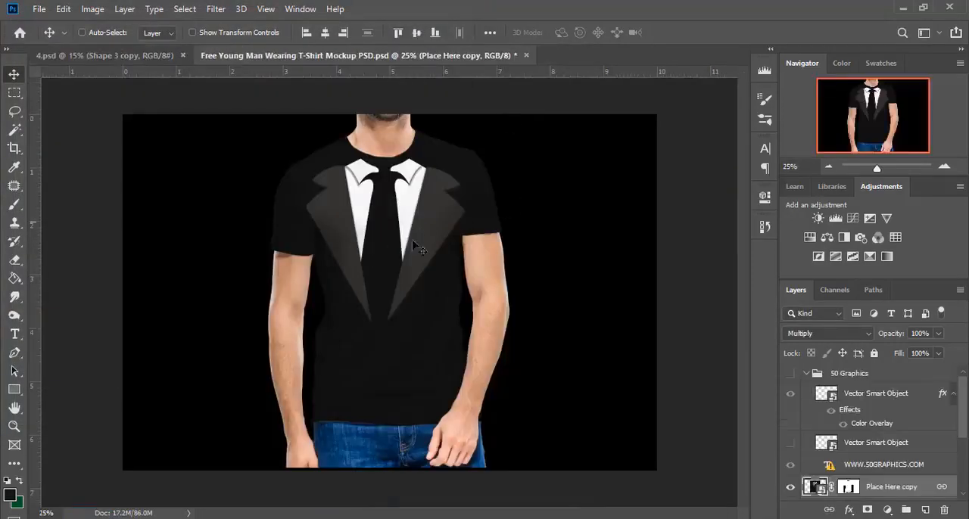
double_click(816, 486)
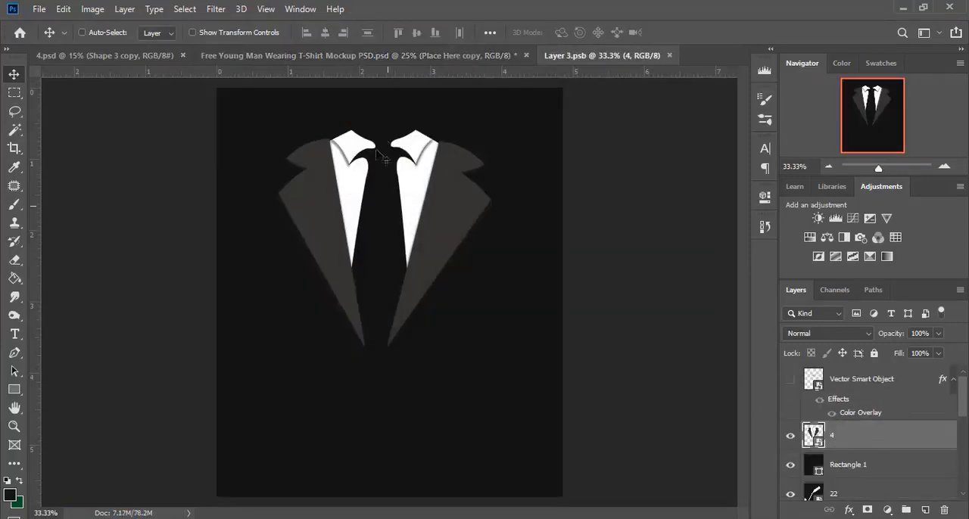
Step: Return to 4.psd and hide the black background Layer 0
click(142, 58)
scroll(832, 473, down, 3)
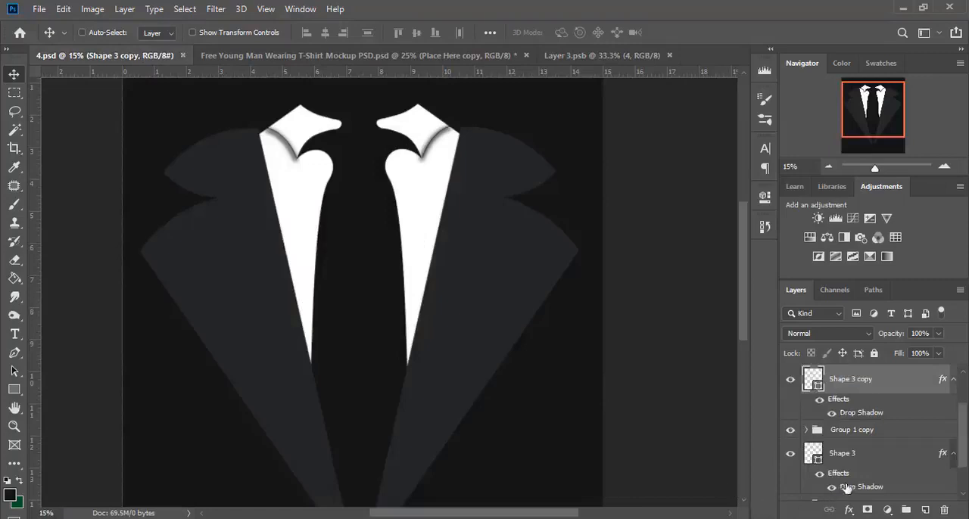
click(790, 486)
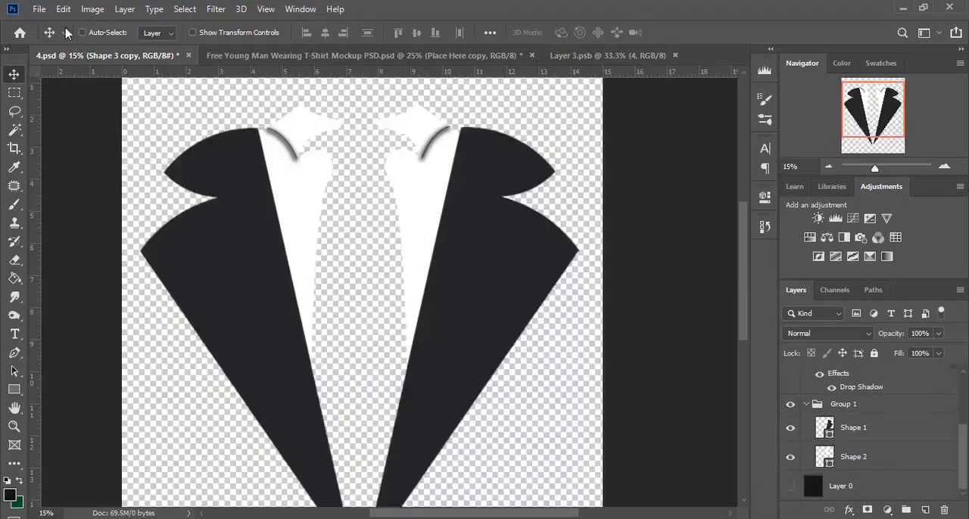
Step: Save the transparent design as PNG file 4 in the tutorial folder, replacing the existing file
click(39, 8)
click(99, 168)
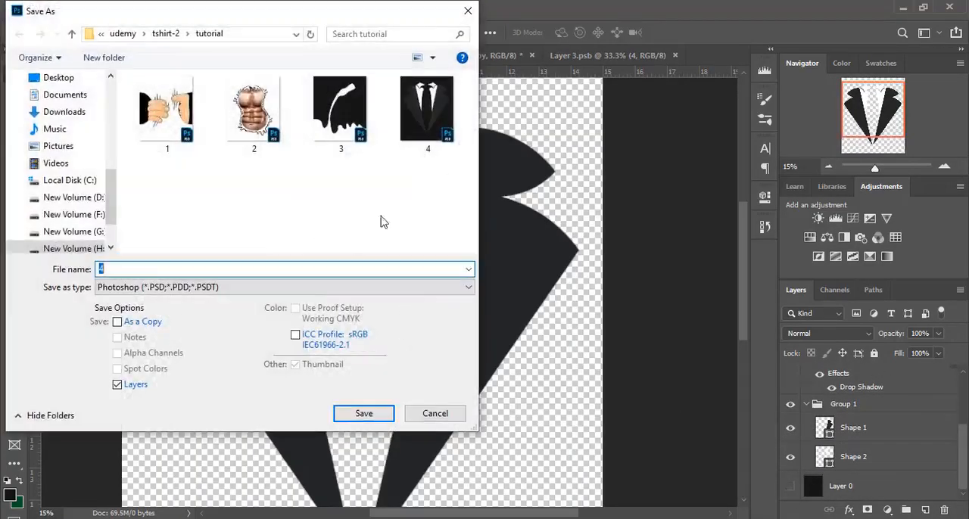
click(262, 287)
click(128, 482)
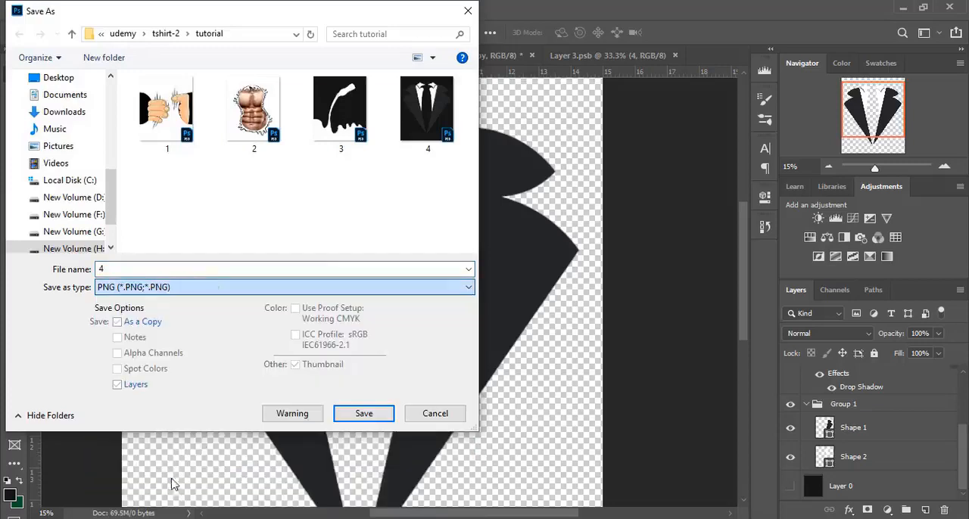
click(378, 418)
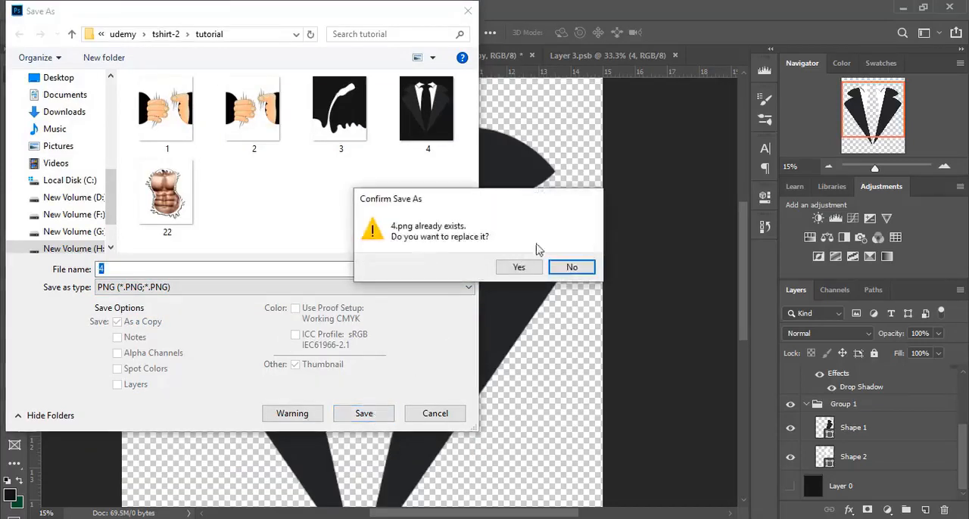
click(520, 266)
click(572, 167)
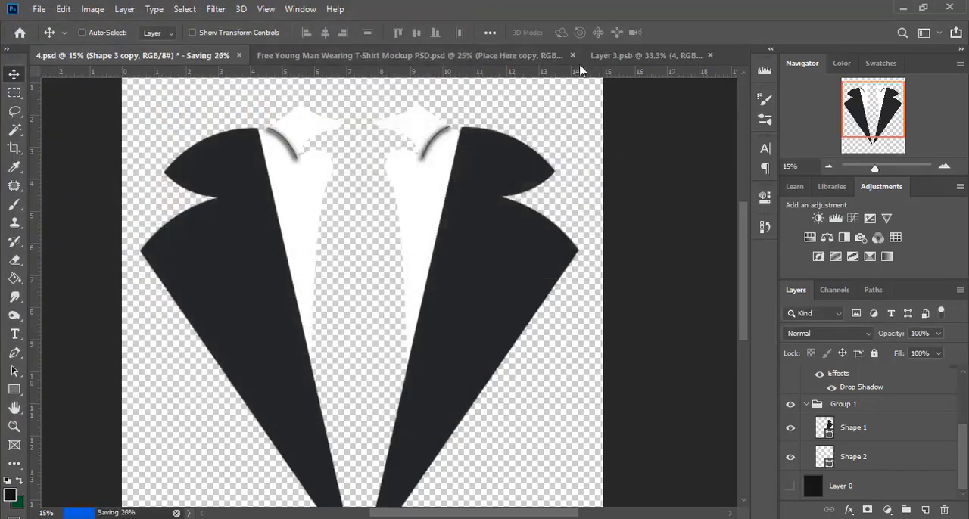
Step: Go to the smart object document Layer 3.psb and hide its existing layer 4
click(510, 58)
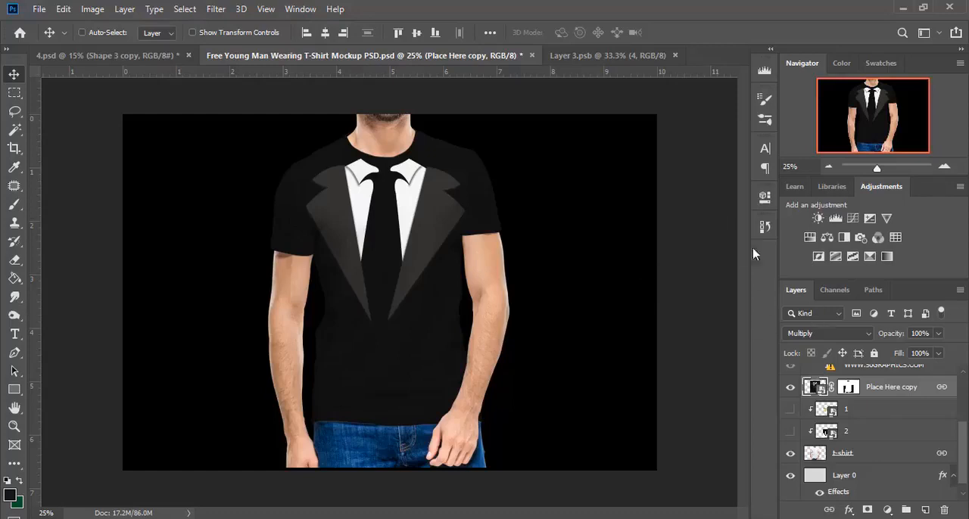
click(608, 58)
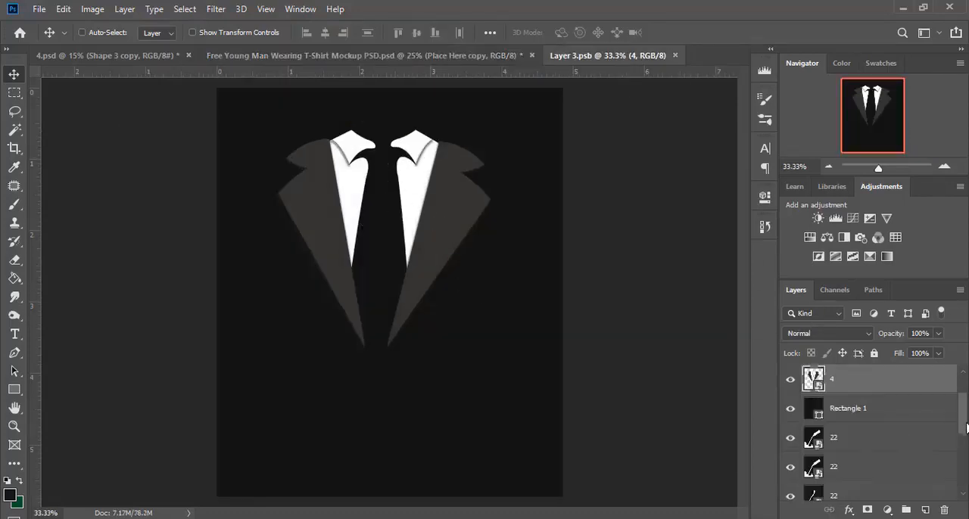
click(791, 381)
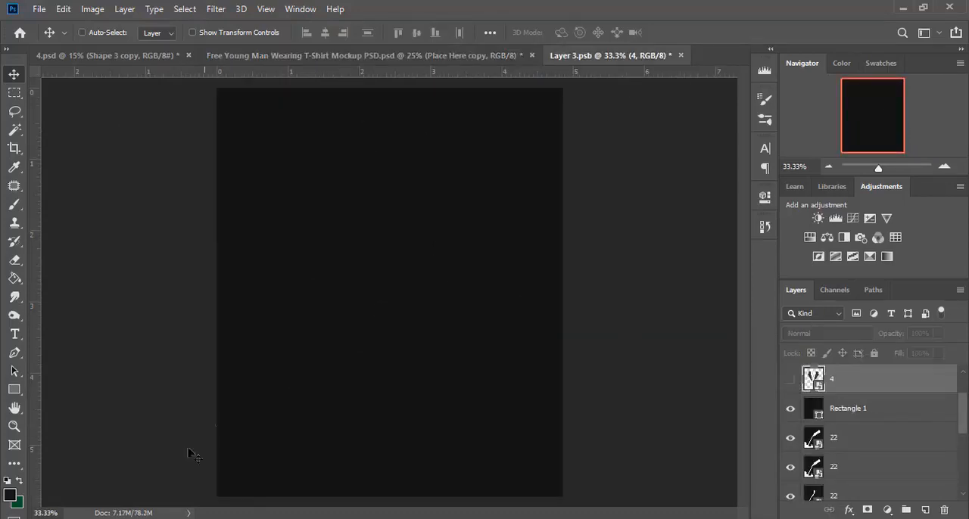
Step: Place the new PNG file 4 from the tutorial folder in File Explorer into the Layer 3.psb document
mouse_move(163, 518)
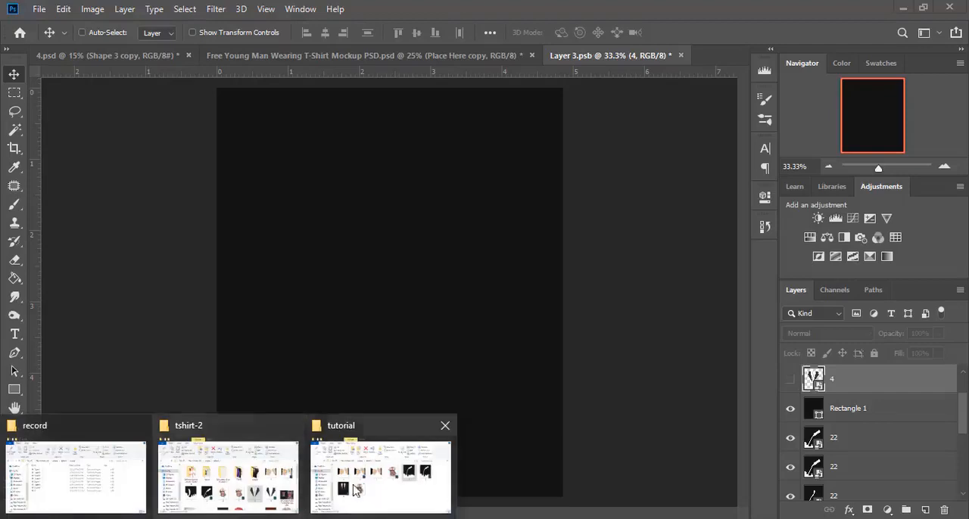
click(381, 473)
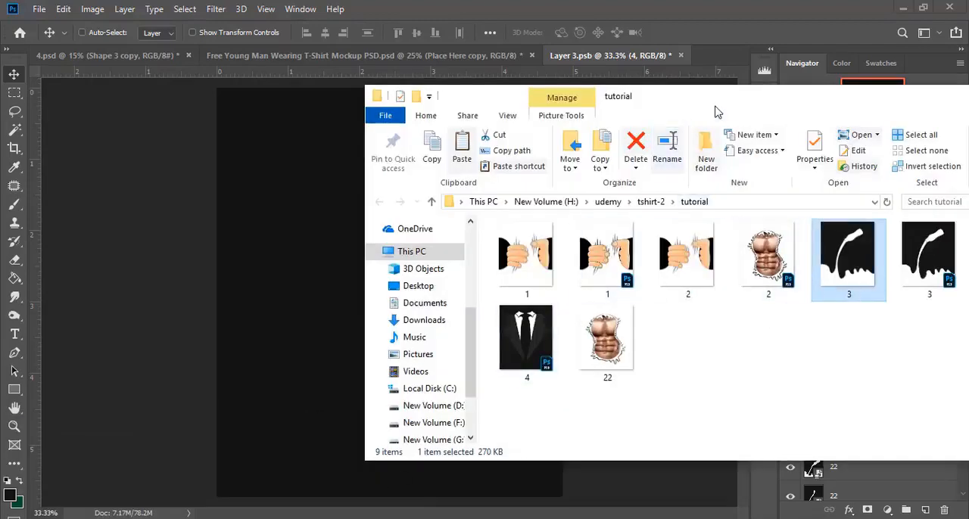
drag(714, 105, 586, 104)
click(891, 285)
drag(892, 284, 415, 488)
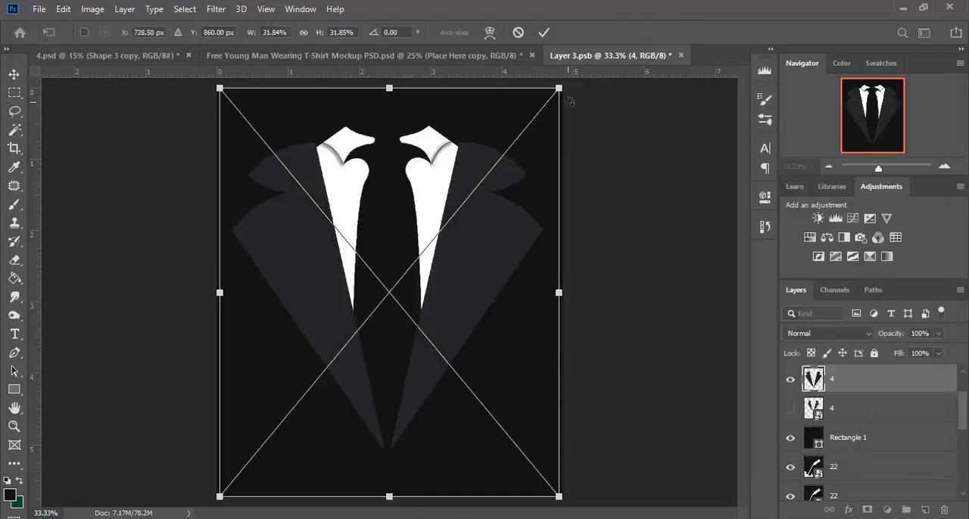
Step: Scale the placed tuxedo design to about 19.7%, centre it horizontally in the upper part of the canvas and commit the placement
drag(566, 87, 429, 242)
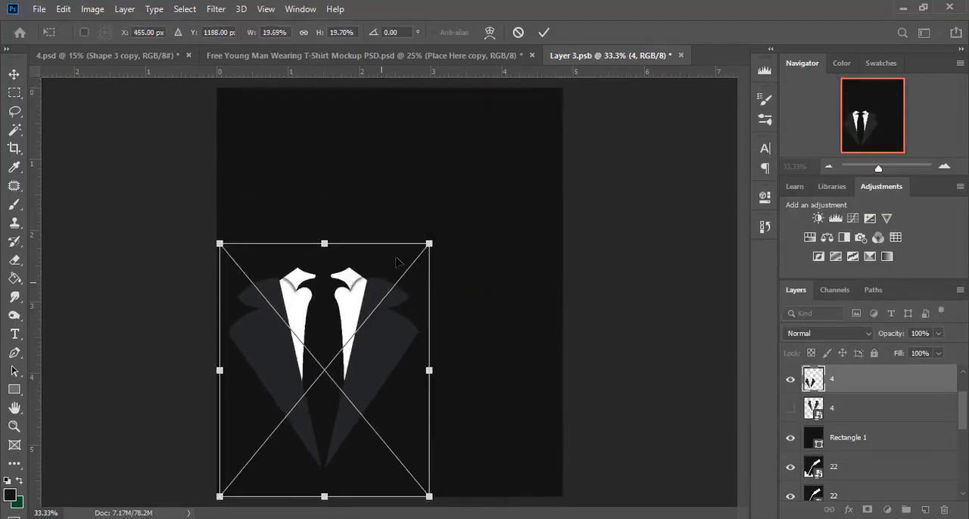
drag(388, 281, 448, 158)
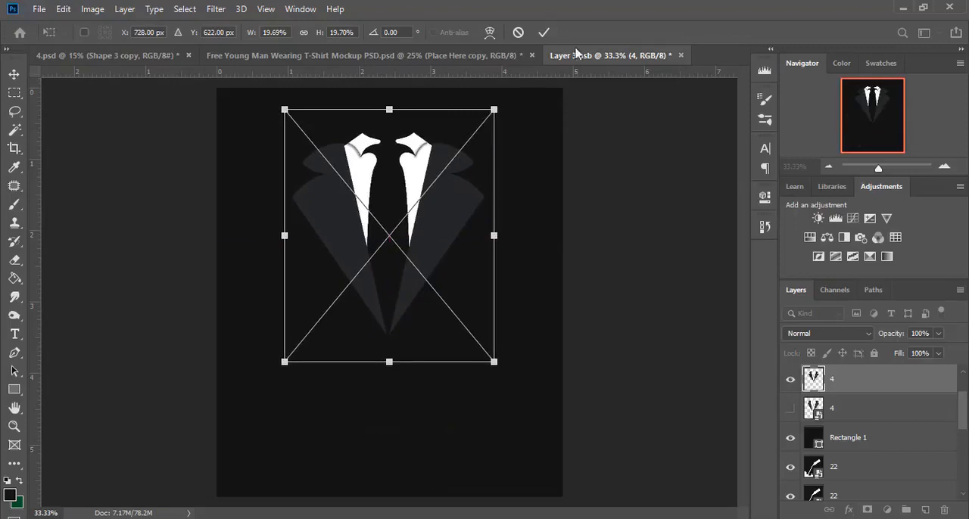
click(543, 31)
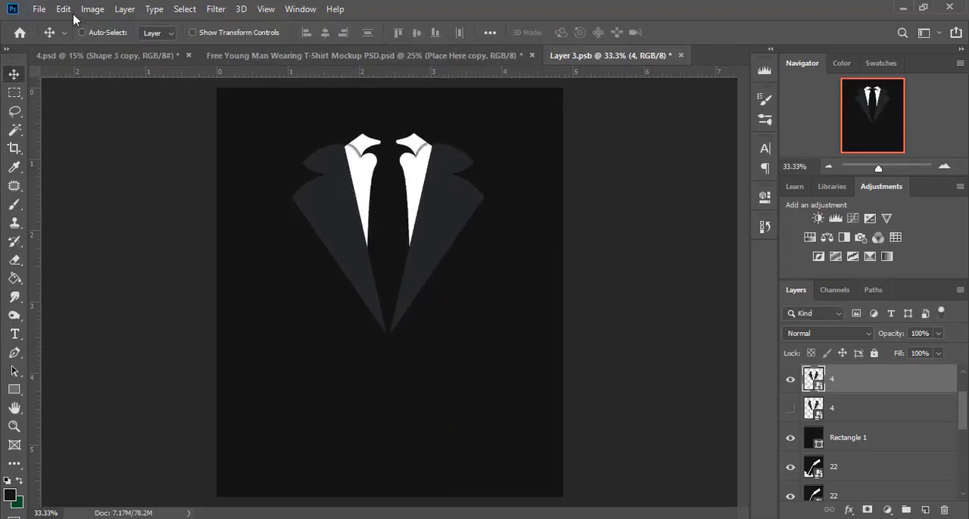
Step: Save the Layer 3.psb smart object and switch to the T-shirt mockup to show the updated design
click(39, 9)
click(86, 154)
click(275, 57)
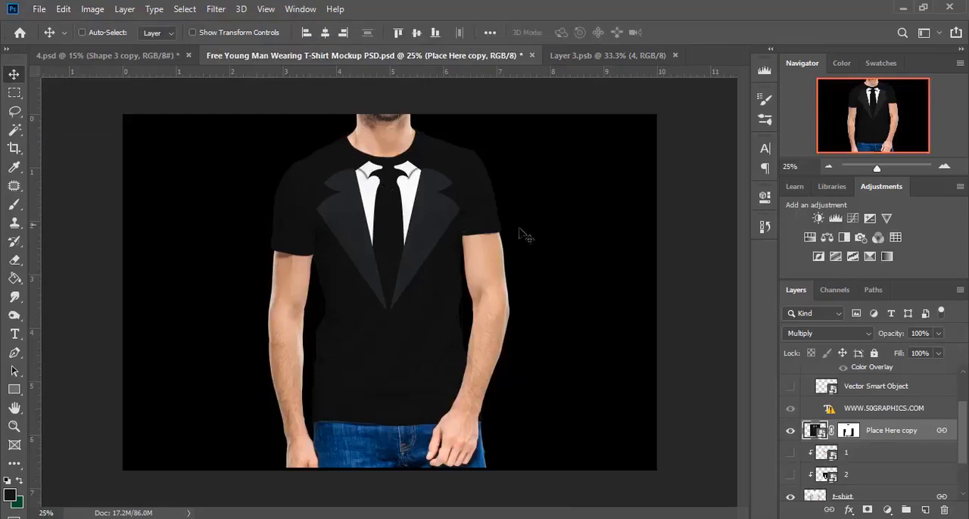